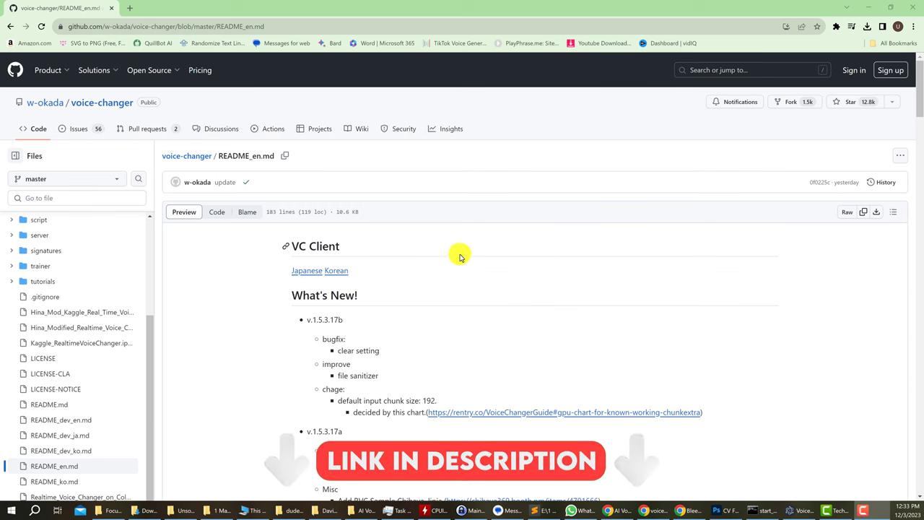
# Scroll the README down to the v.1.5.3.17b download table and clear the stray text selection.
pyautogui.scroll(-15, 278, 195)
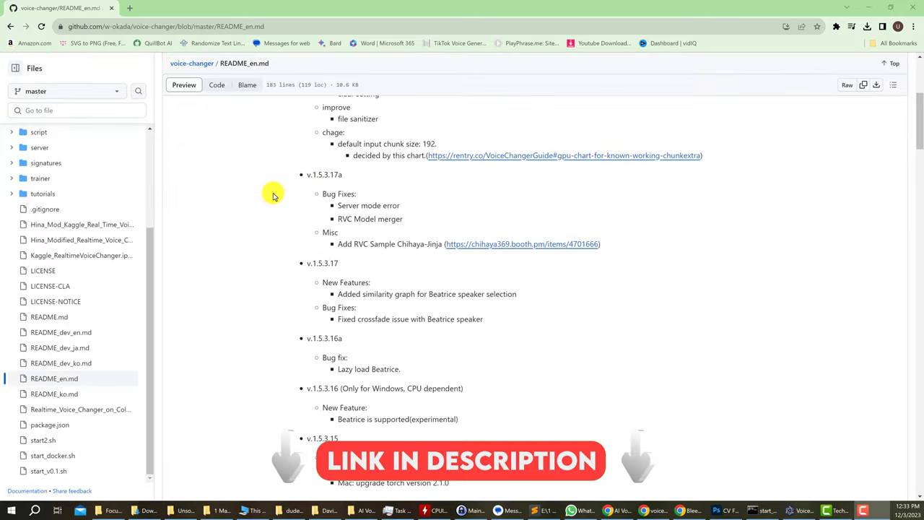
pyautogui.scroll(-10, 273, 195)
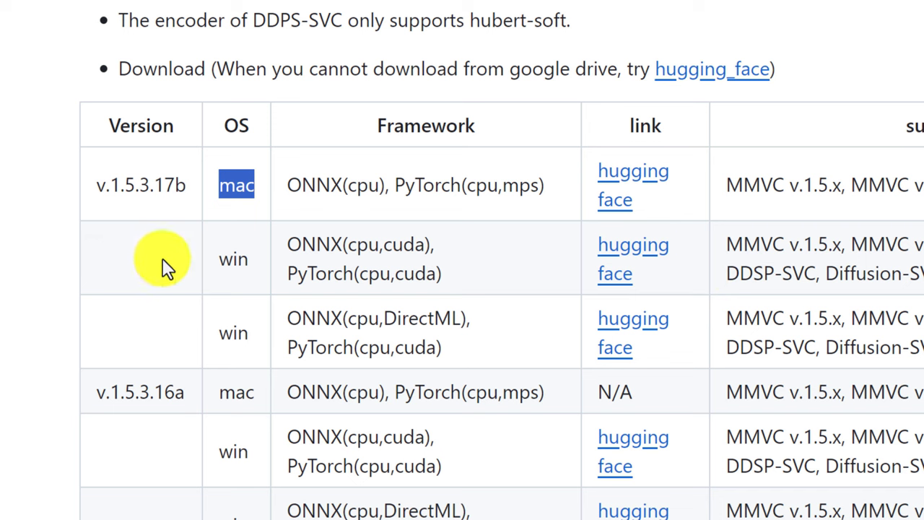
pyautogui.click(313, 258)
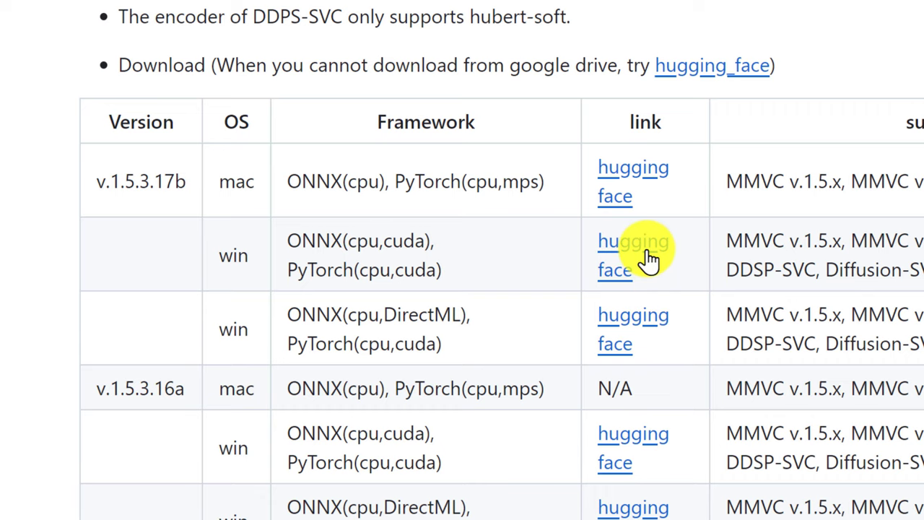
# Download the 3.27 GB MMVCServerSIO_win_onnxgpu-cuda_v.1.5.3.17b.zip from the Hugging Face files page.
pyautogui.click(648, 259)
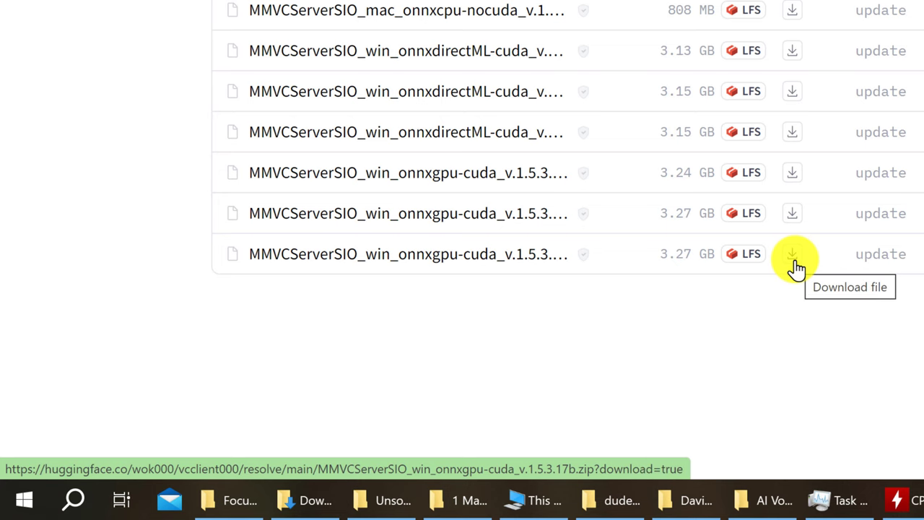
pyautogui.click(794, 259)
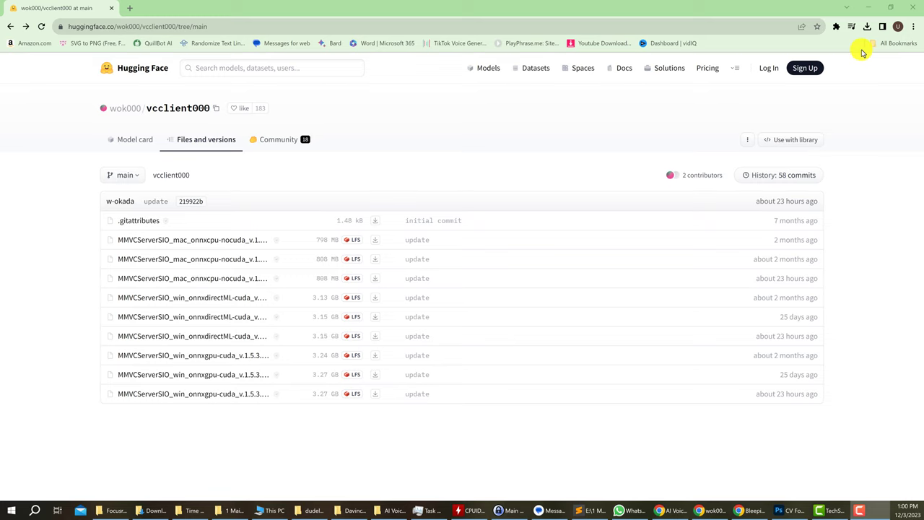
# Extract the downloaded v.1.5.3.17b zip into its suggested folder in Downloads.
pyautogui.click(868, 28)
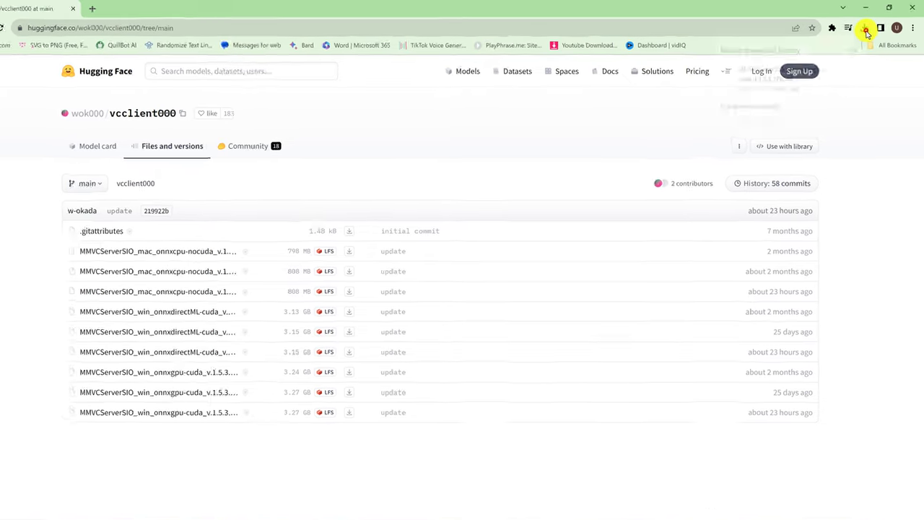
pyautogui.click(778, 129)
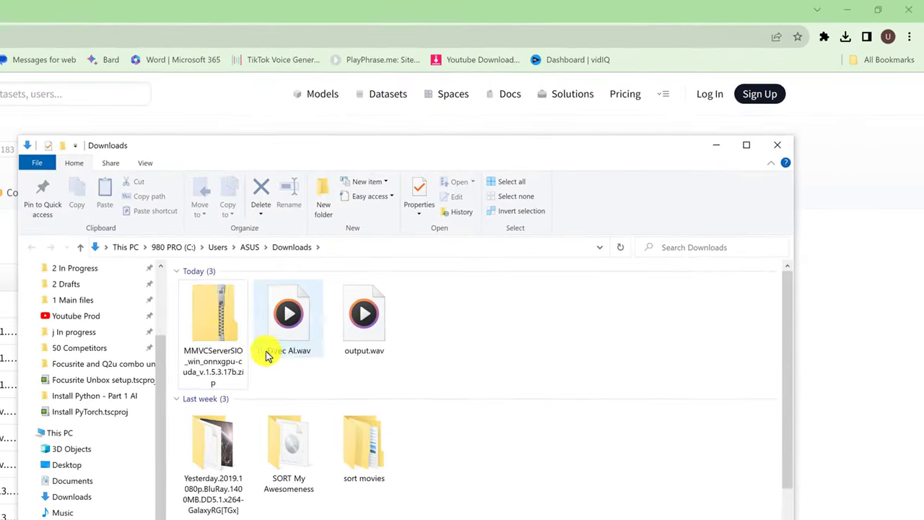
pyautogui.rightClick(215, 336)
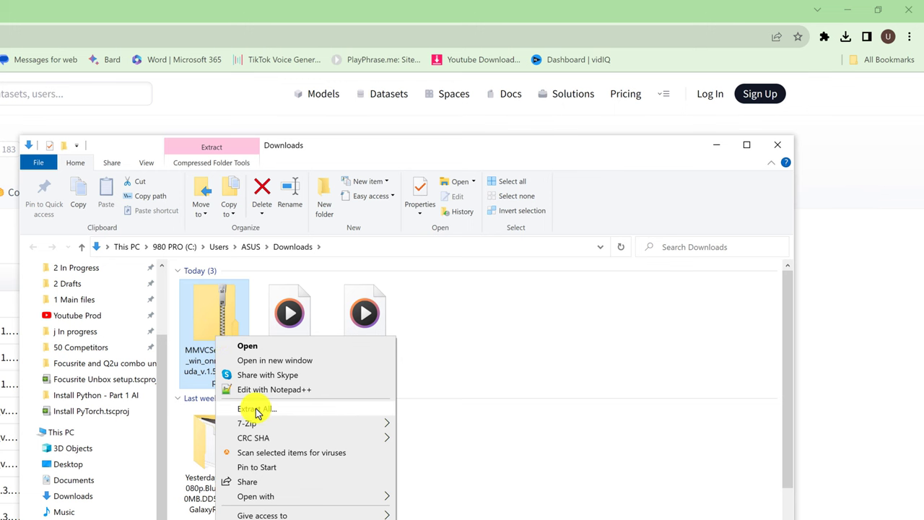
pyautogui.click(278, 412)
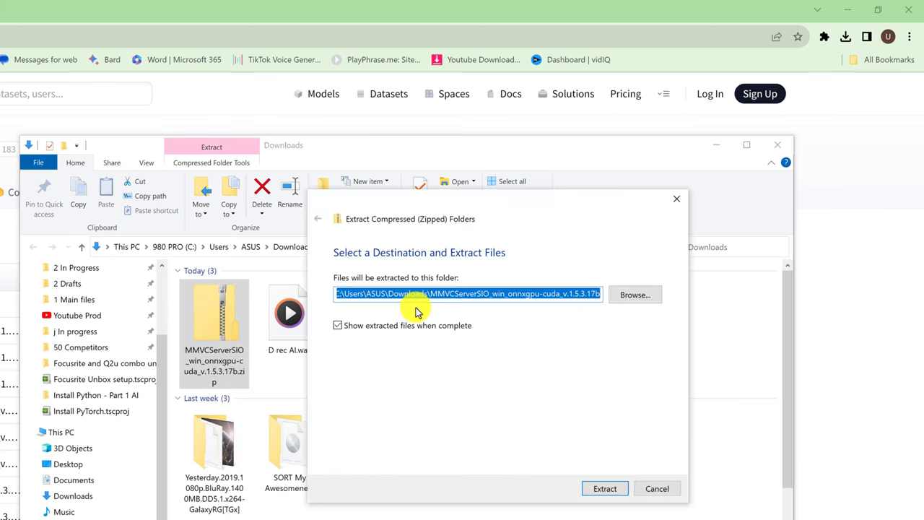
pyautogui.click(599, 490)
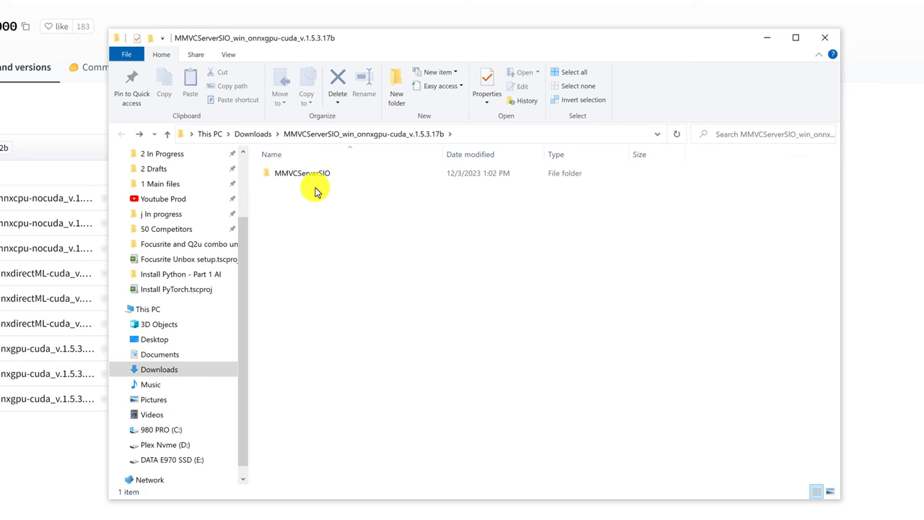
# Cut the MMVCServerSIO folder, then create and open a new desktop folder named AI Voice.
pyautogui.click(314, 182)
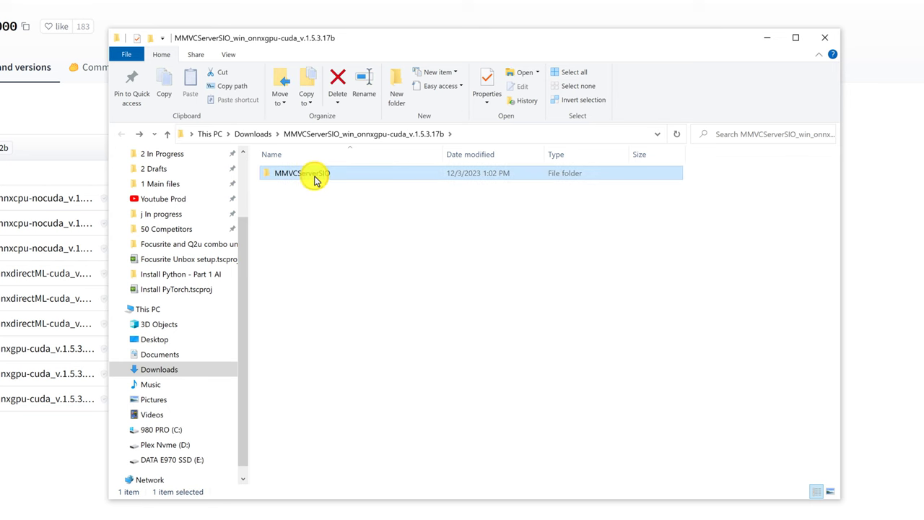
pyautogui.rightClick(314, 181)
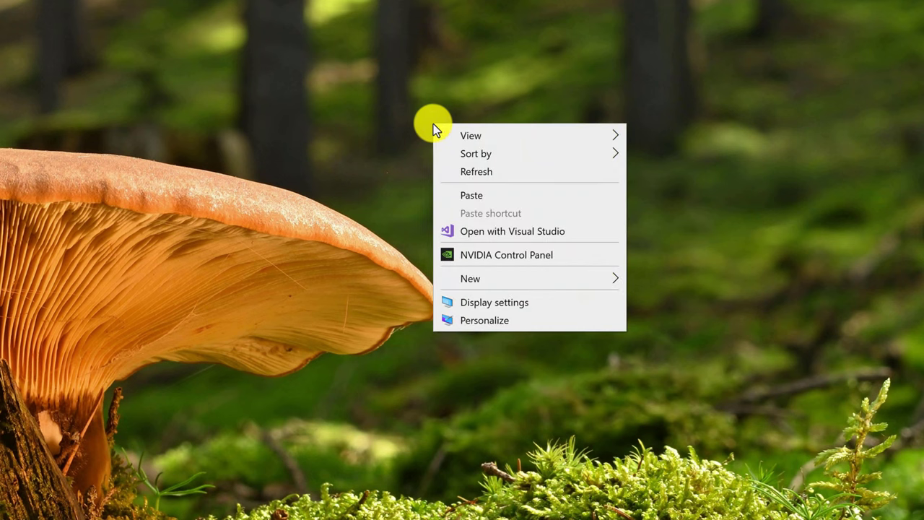
pyautogui.moveTo(501, 276)
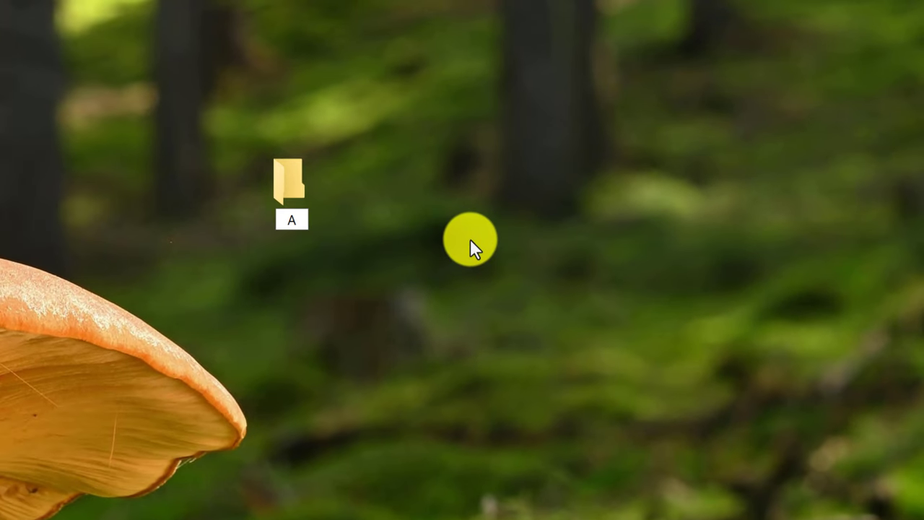
pyautogui.write('I Voice')
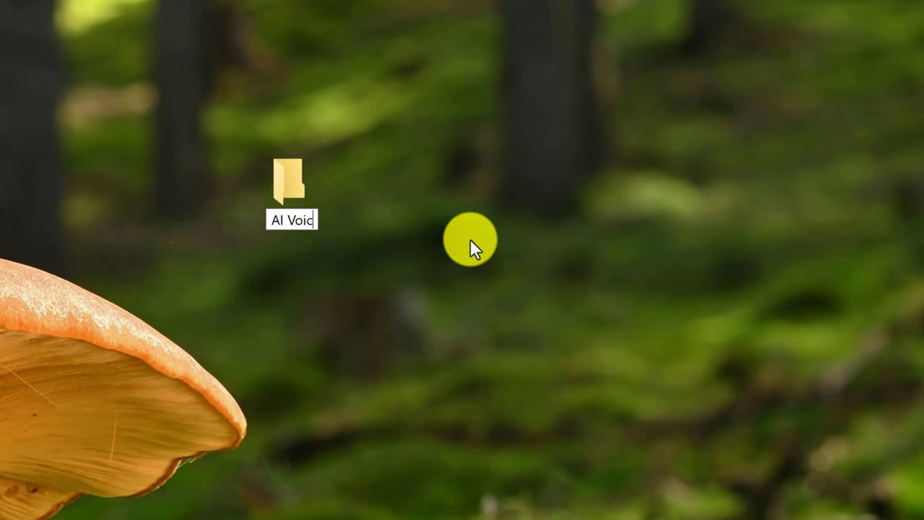
pyautogui.click(470, 239)
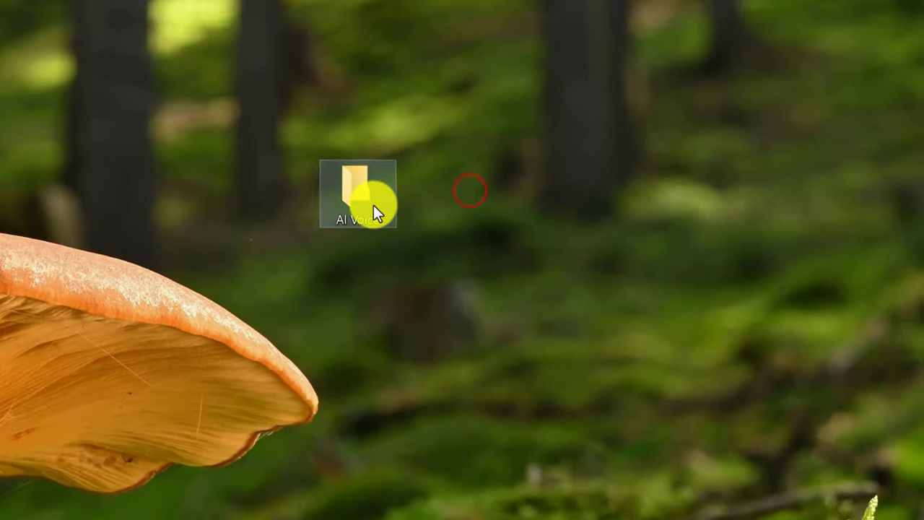
pyautogui.doubleClick(374, 210)
pyautogui.rightClick(417, 225)
# Paste MMVCServerSIO into AI Voice and open it, scrolling down to start_http.bat.
pyautogui.click(451, 318)
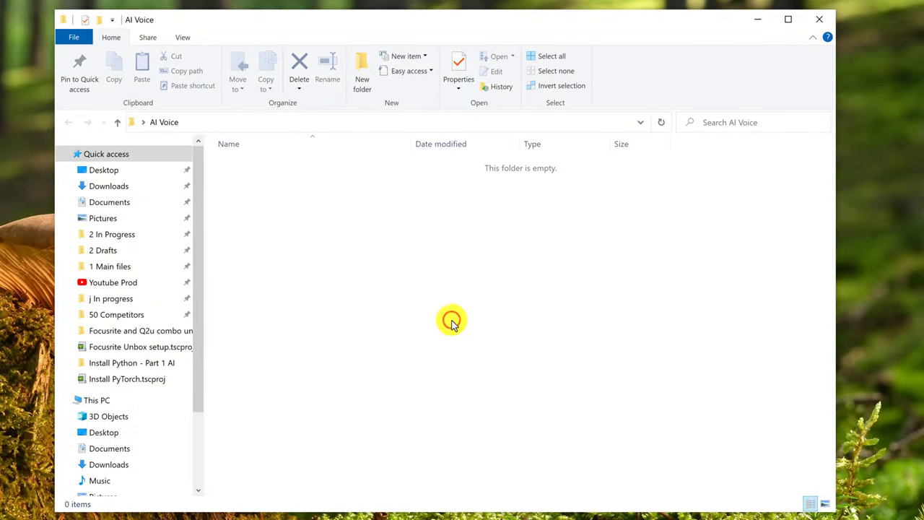
pyautogui.click(272, 167)
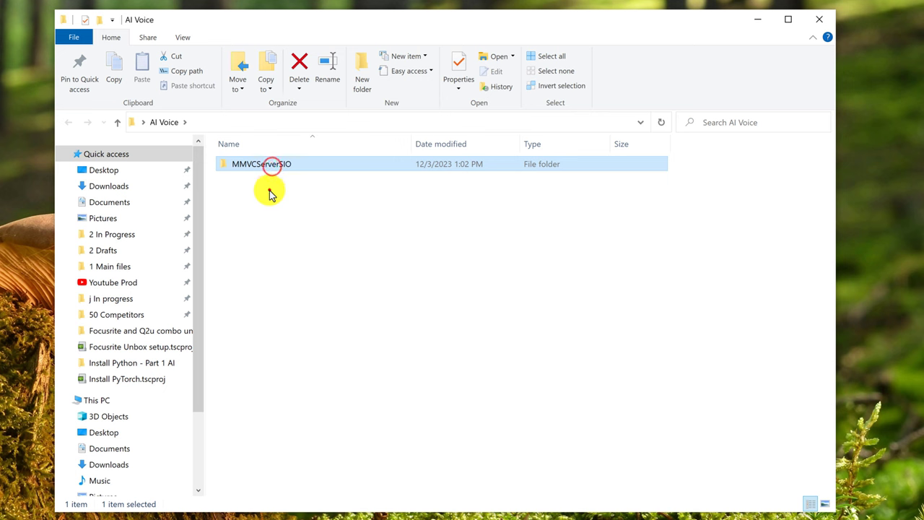
pyautogui.doubleClick(272, 166)
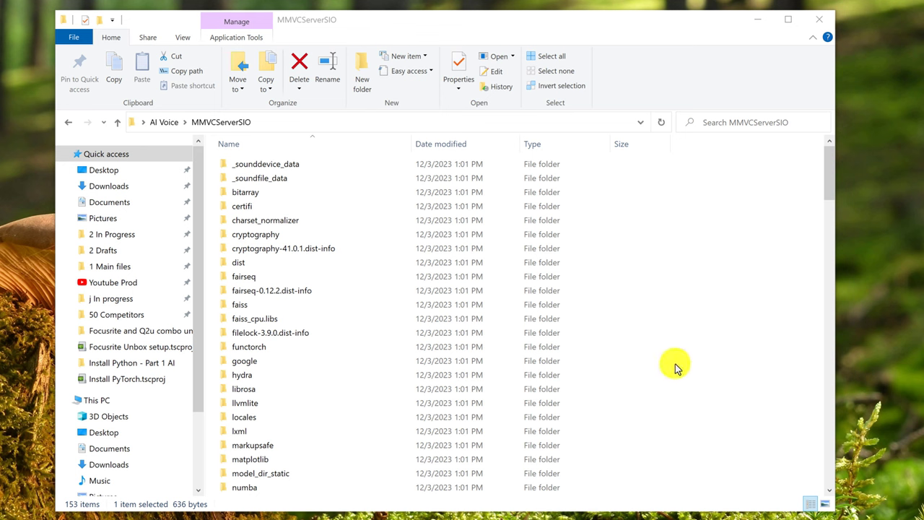
pyautogui.scroll(-15, 499, 296)
pyautogui.scroll(-13, 494, 302)
pyautogui.scroll(-7, 486, 304)
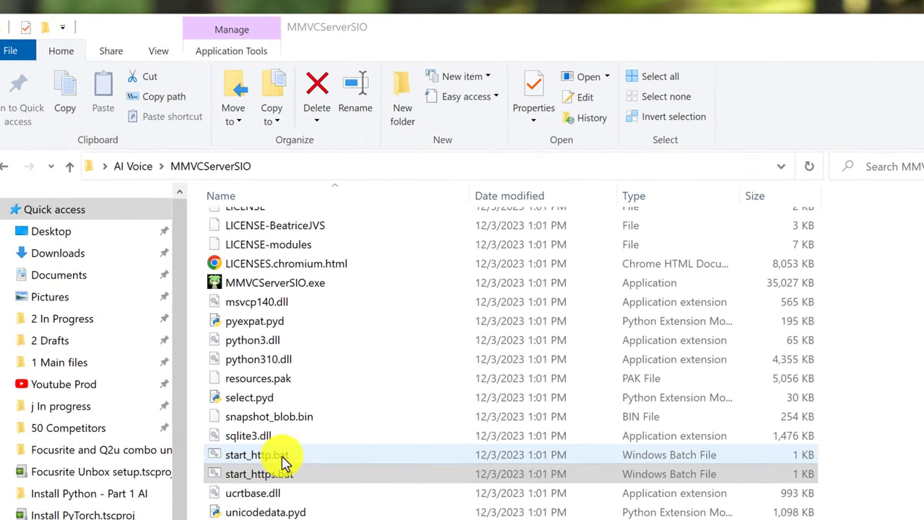
# Create a shortcut to start_http.bat inside MMVCServerSIO.
pyautogui.click(283, 460)
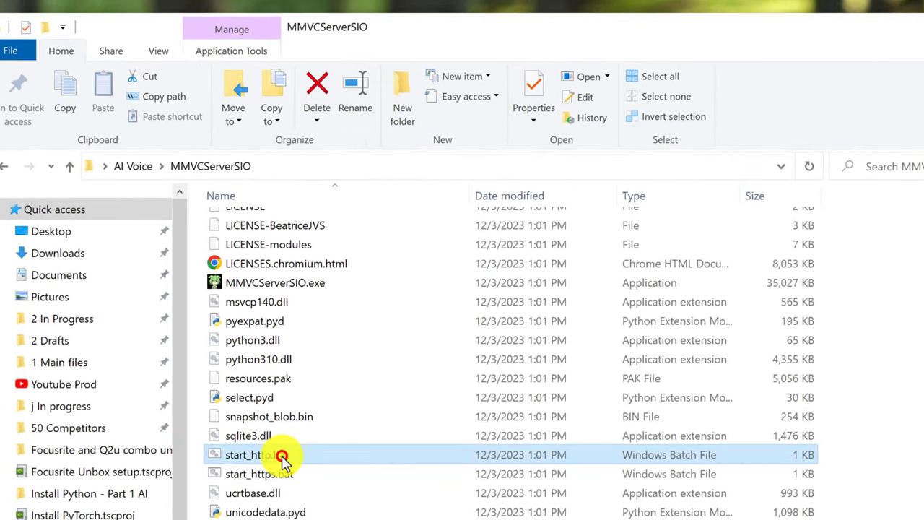
pyautogui.rightClick(282, 458)
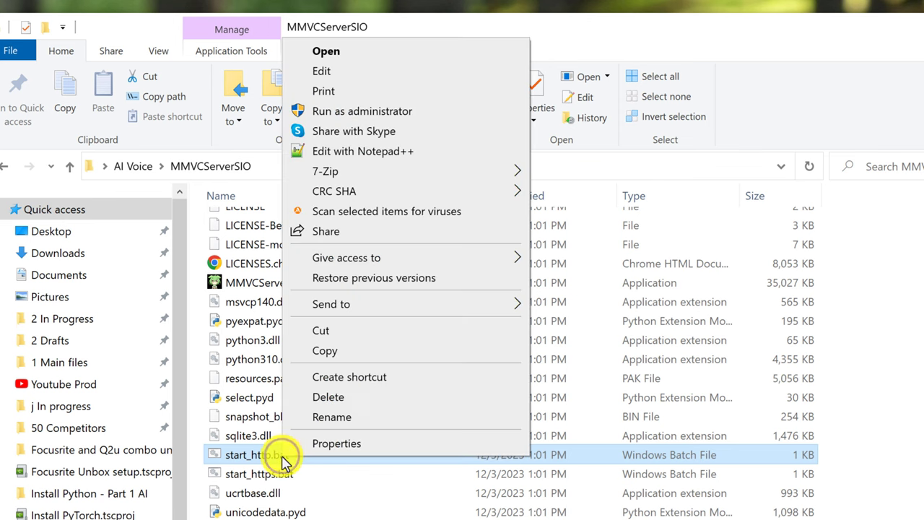
pyautogui.click(337, 379)
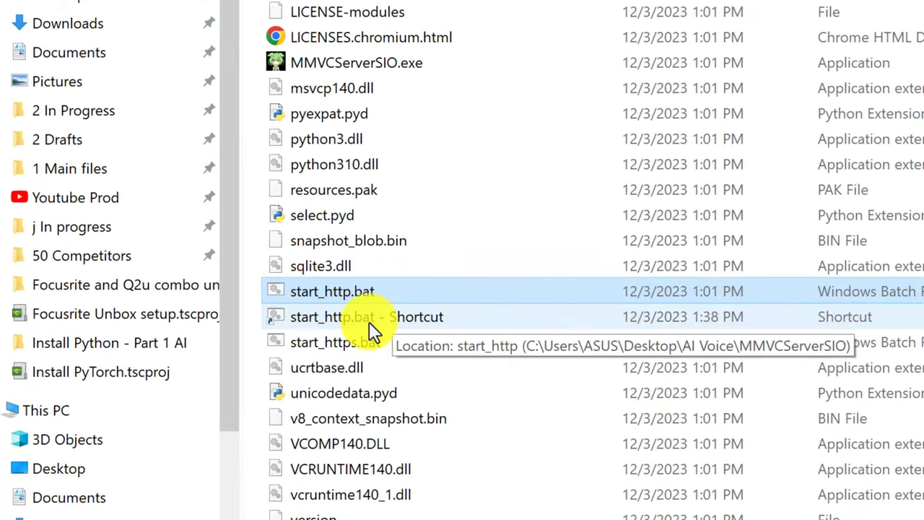
# Move the start_http.bat shortcut up into the AI Voice folder.
pyautogui.click(369, 321)
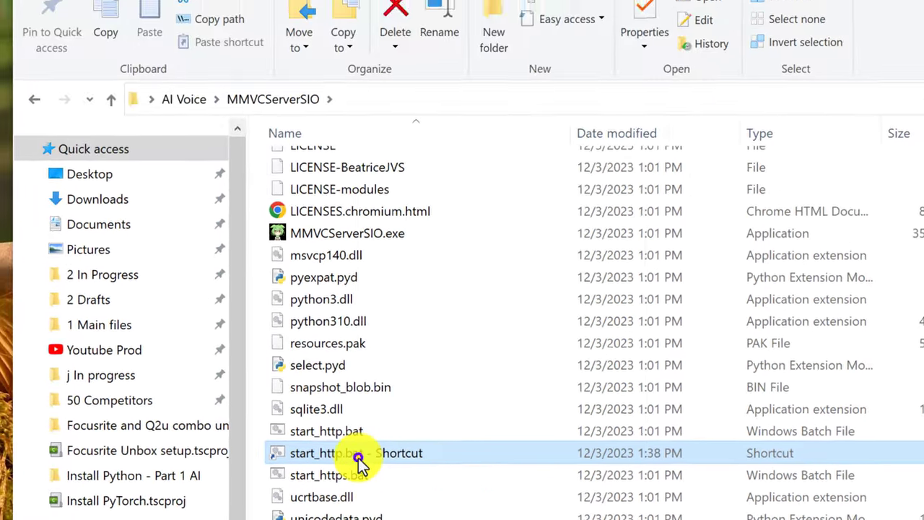
pyautogui.rightClick(359, 460)
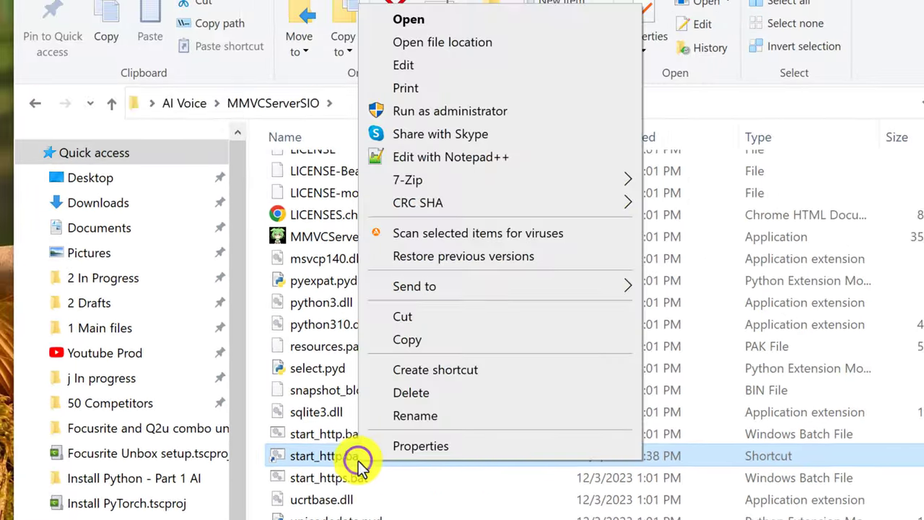
pyautogui.click(408, 325)
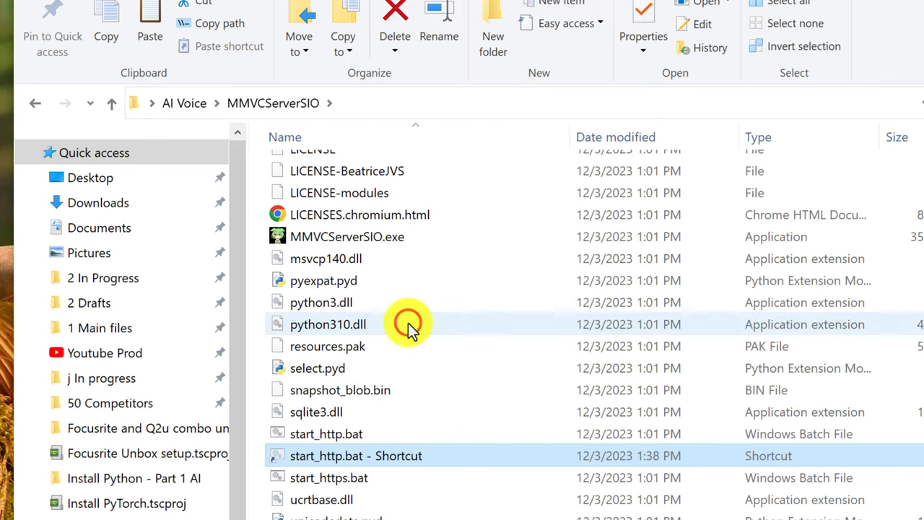
pyautogui.scroll(1, 402, 260)
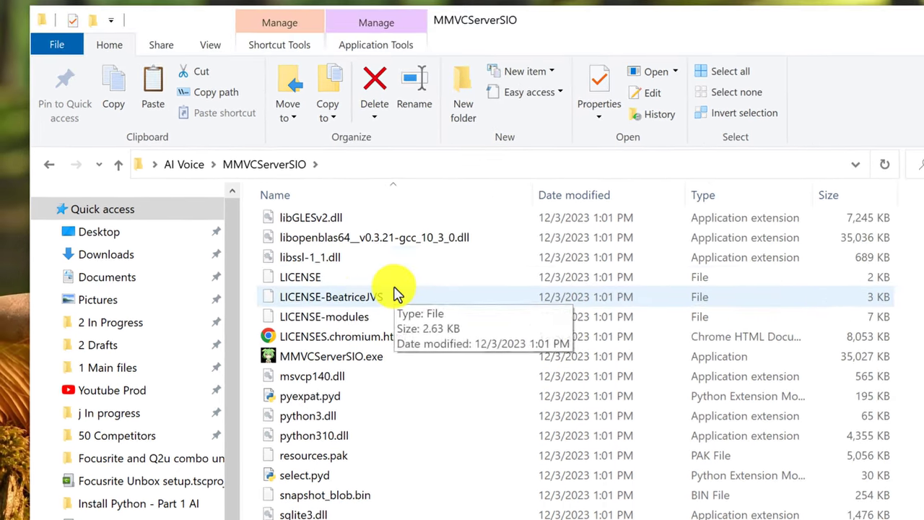
pyautogui.click(186, 168)
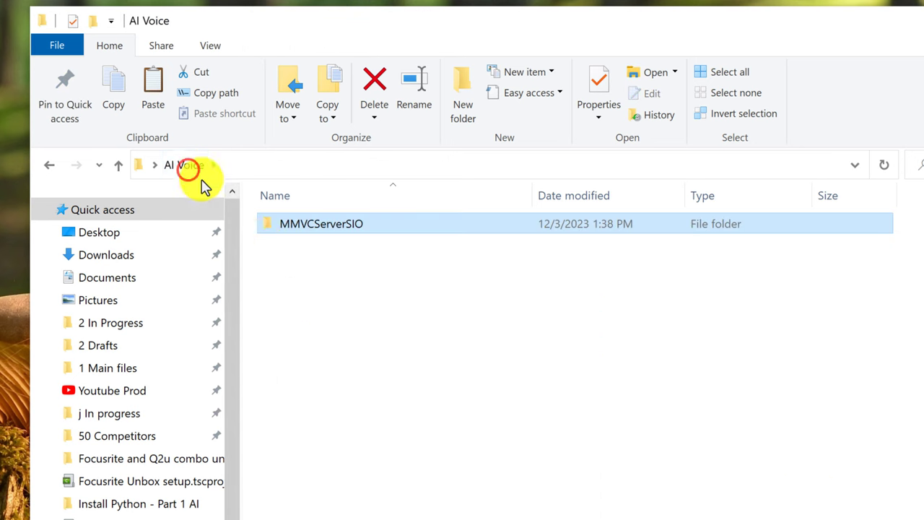
pyautogui.rightClick(335, 284)
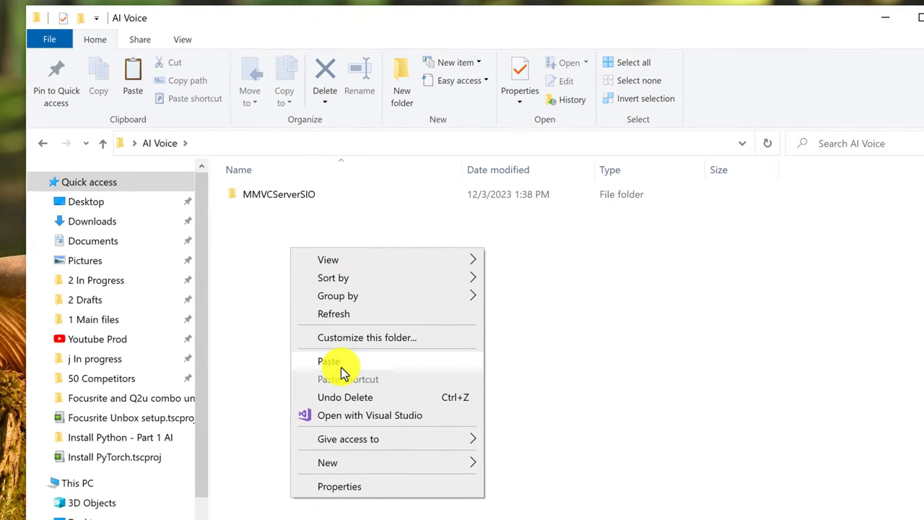
pyautogui.click(341, 370)
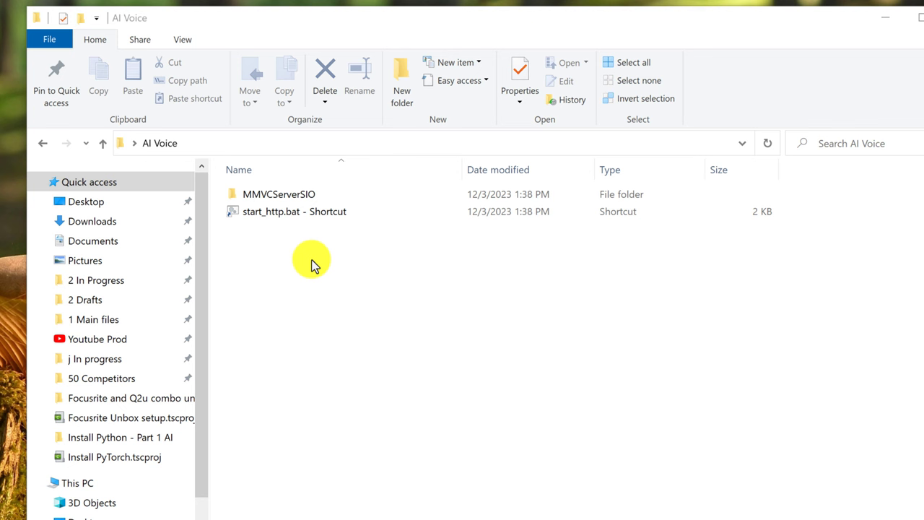
# Create a new folder named Models in AI Voice.
pyautogui.rightClick(312, 261)
pyautogui.moveTo(361, 474)
pyautogui.click(532, 273)
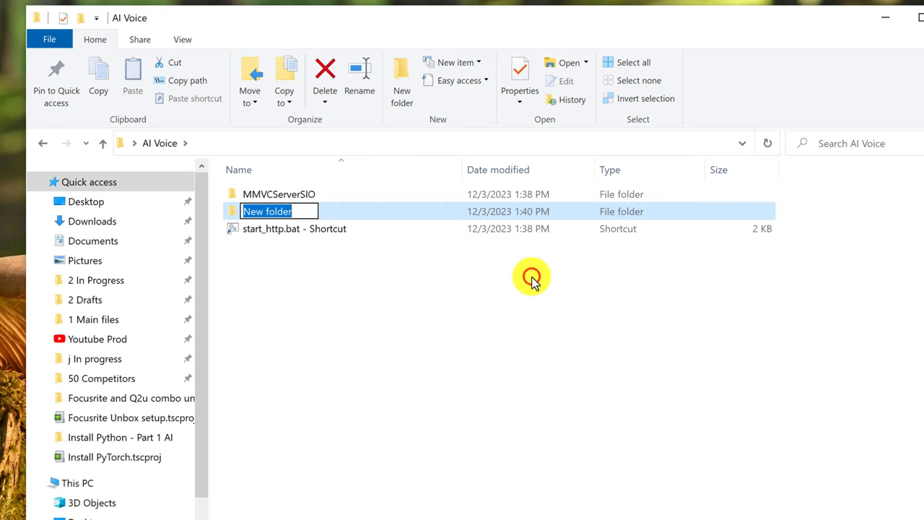
pyautogui.write('Models')
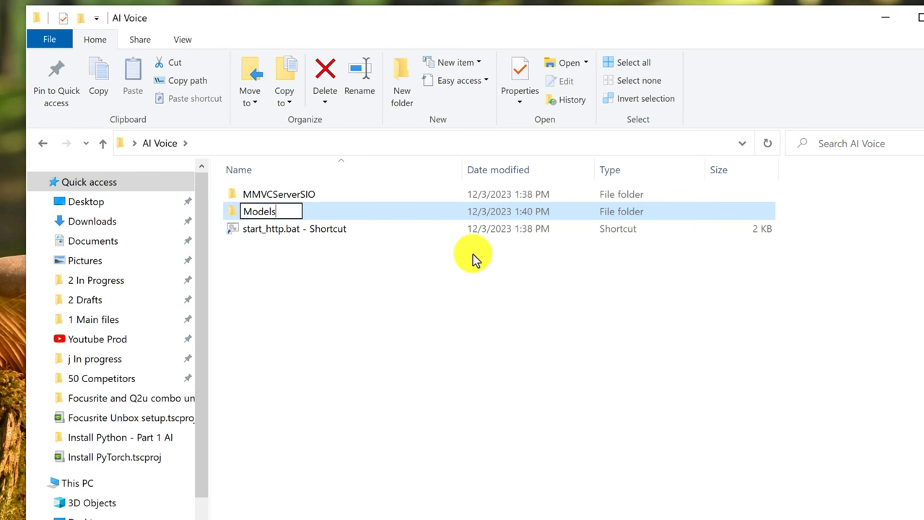
pyautogui.rightClick(305, 280)
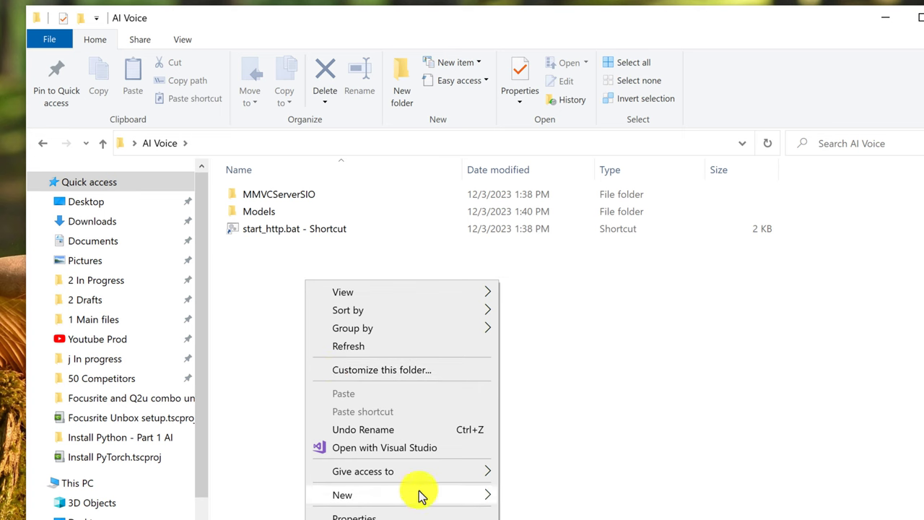
# Create a second new folder named Cable and deselect it.
pyautogui.moveTo(433, 496)
pyautogui.click(522, 291)
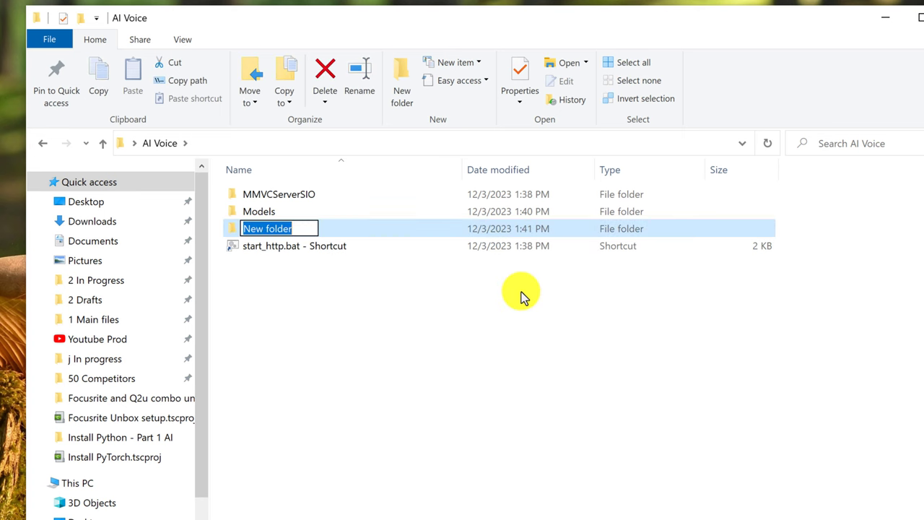
pyautogui.write('Cable')
pyautogui.press('Return')
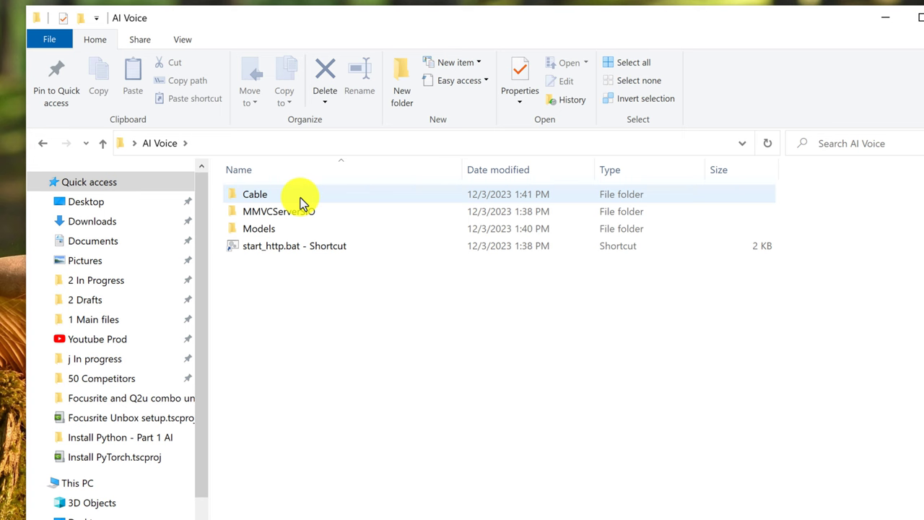
pyautogui.click(506, 325)
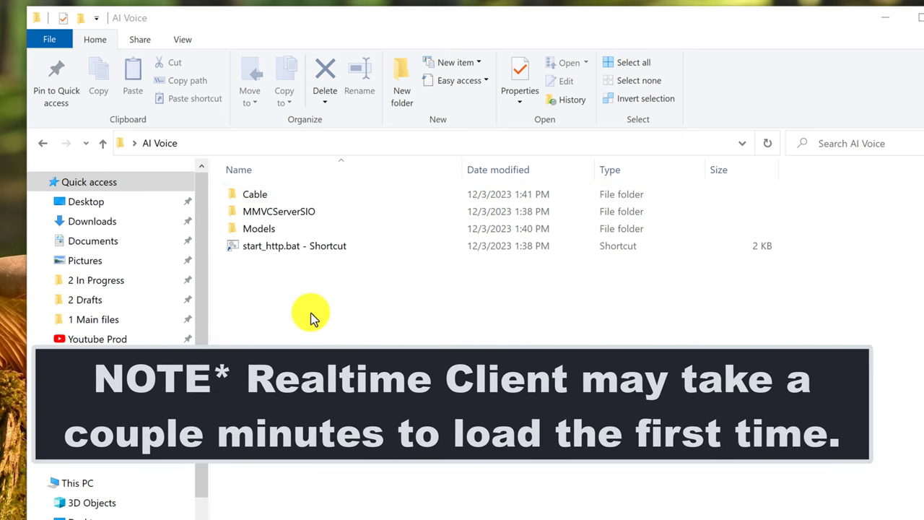
# Launch the start_http.bat shortcut, running it anyway past the SmartScreen warning.
pyautogui.click(293, 247)
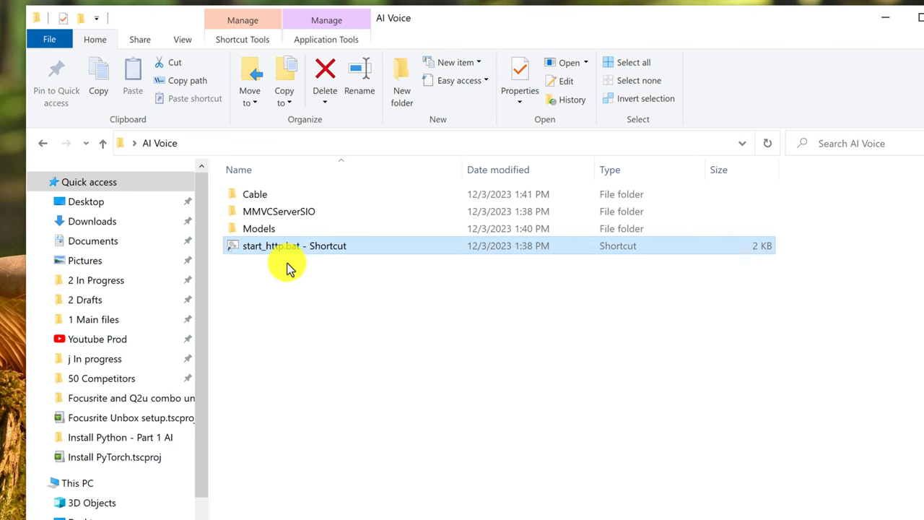
pyautogui.doubleClick(289, 248)
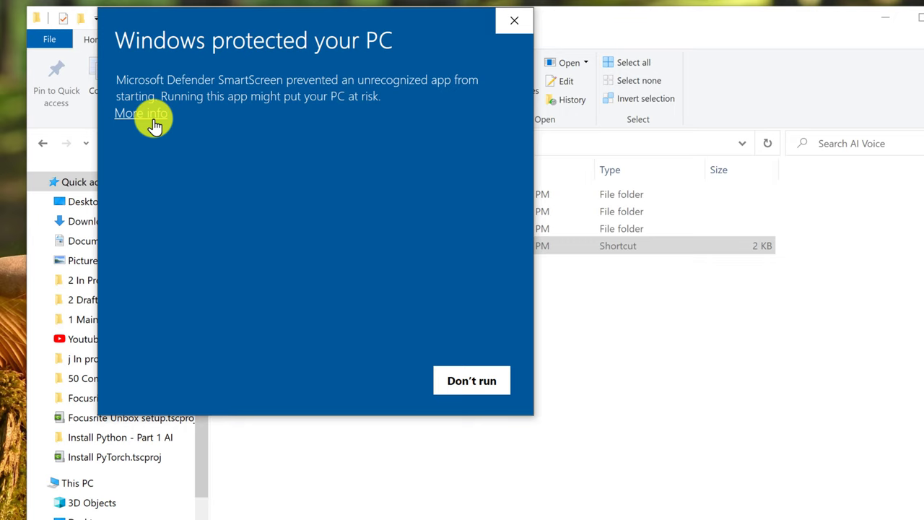
pyautogui.click(151, 120)
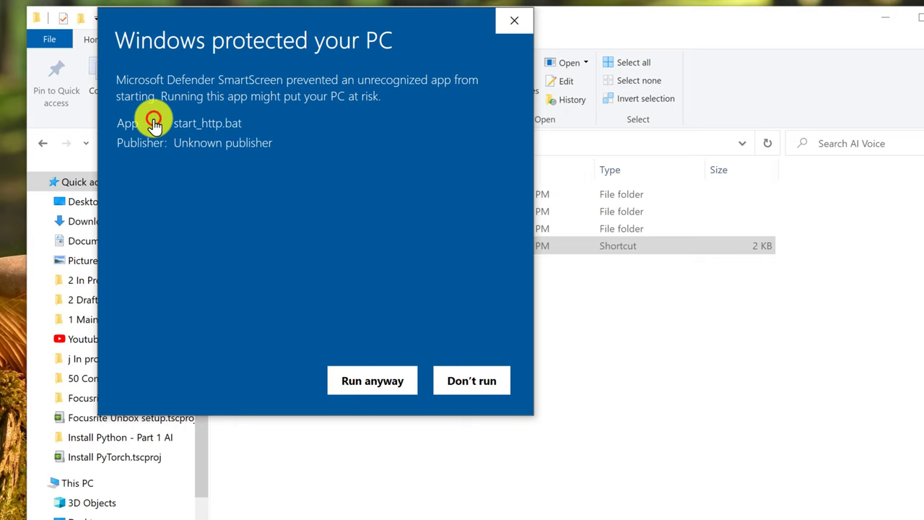
pyautogui.click(347, 390)
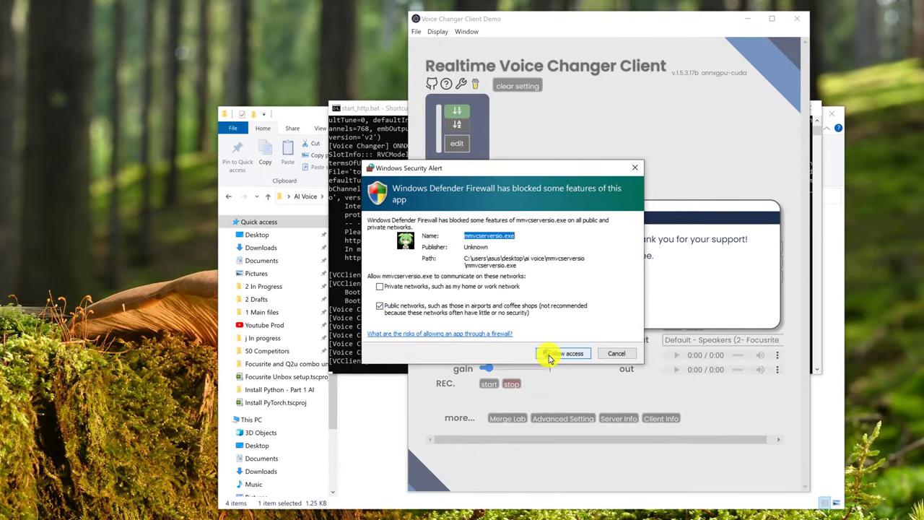
# Allow mmvcserversio.exe through the firewall, dismiss the welcome message, and load the fourth model 刻鳴時雨(onnx).
pyautogui.click(553, 357)
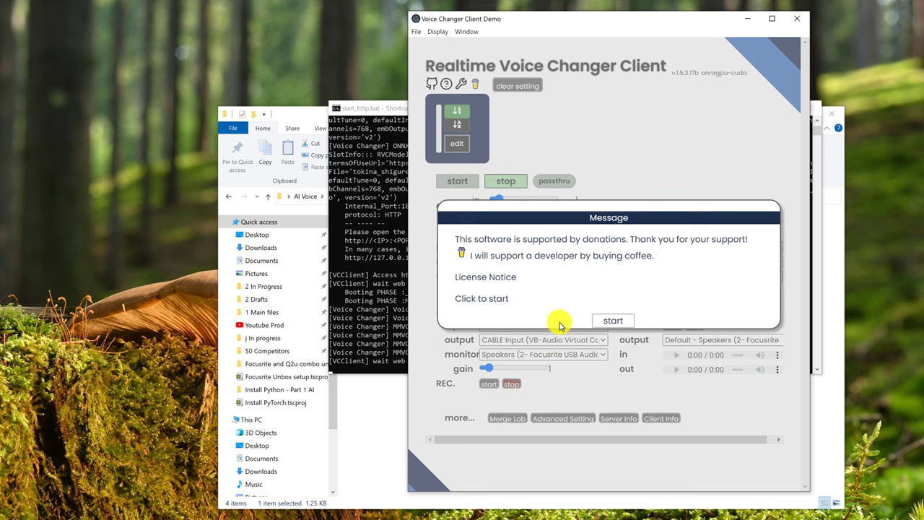
pyautogui.click(604, 323)
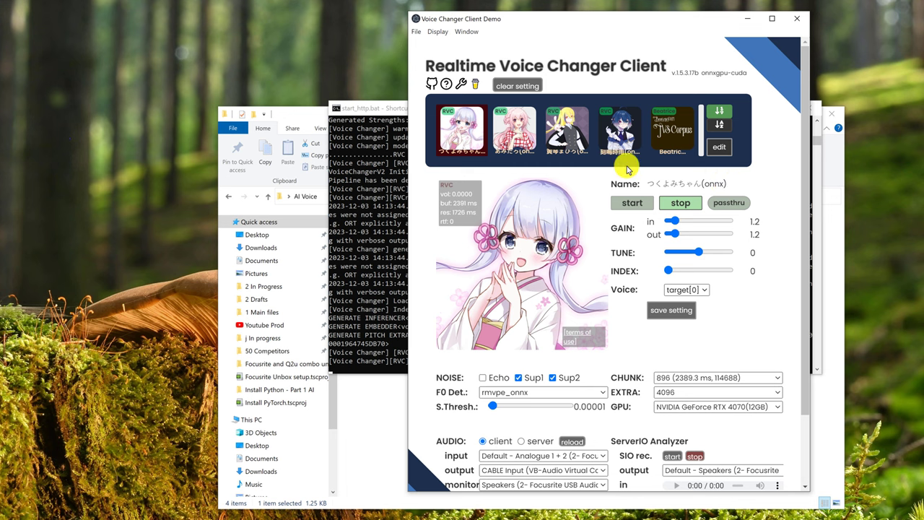
pyautogui.click(625, 138)
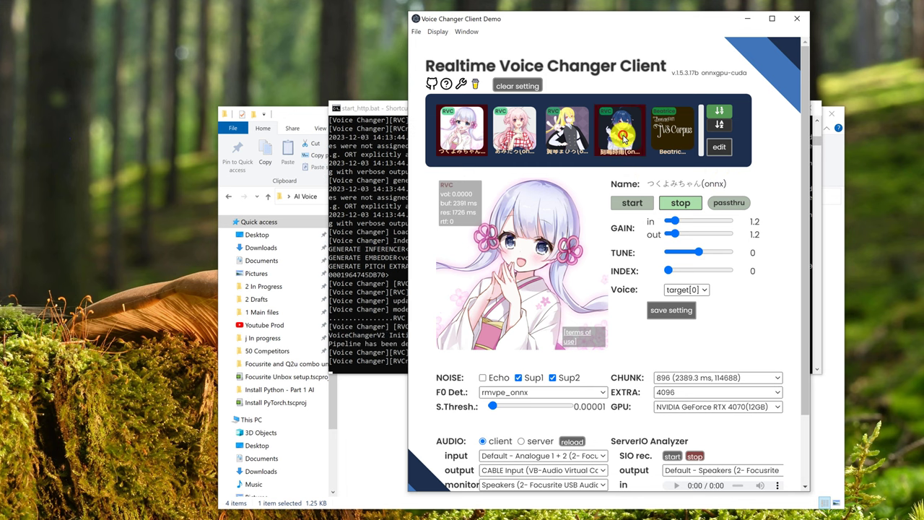
pyautogui.scroll(-1, 461, 393)
pyautogui.click(459, 390)
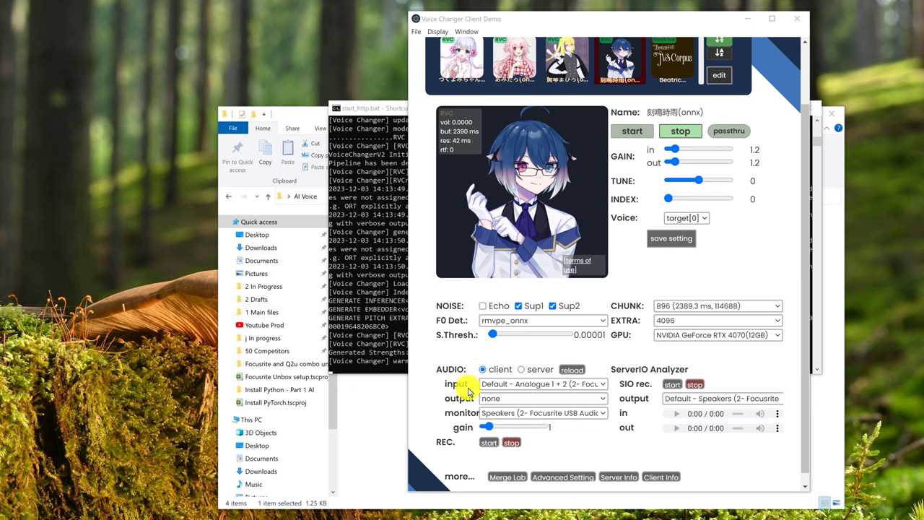
pyautogui.click(492, 385)
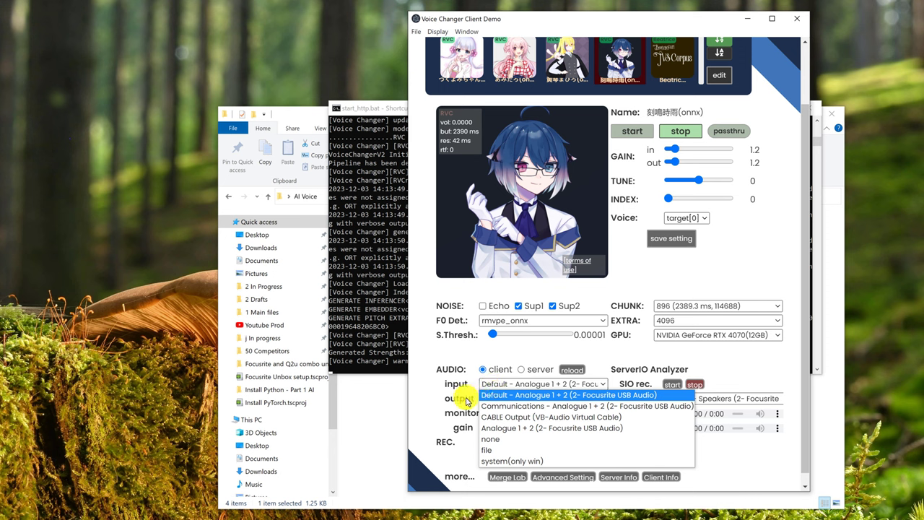
pyautogui.click(494, 395)
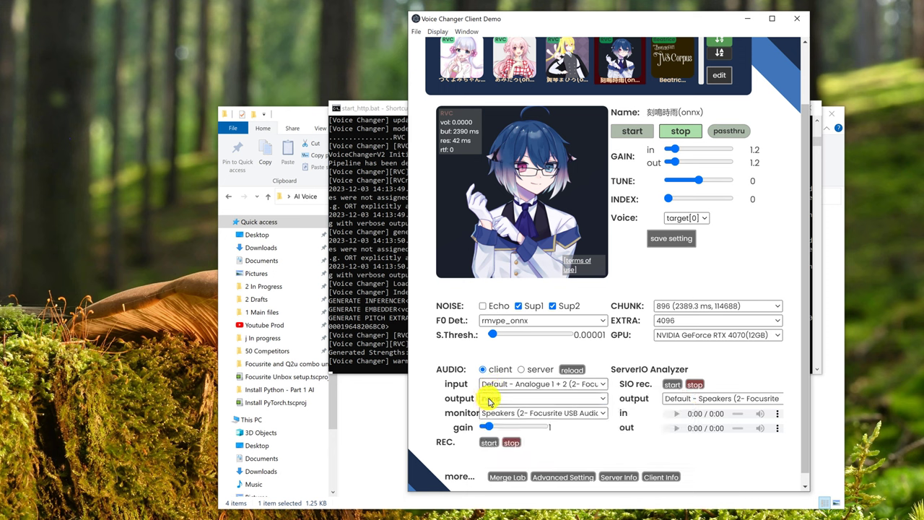
pyautogui.click(489, 399)
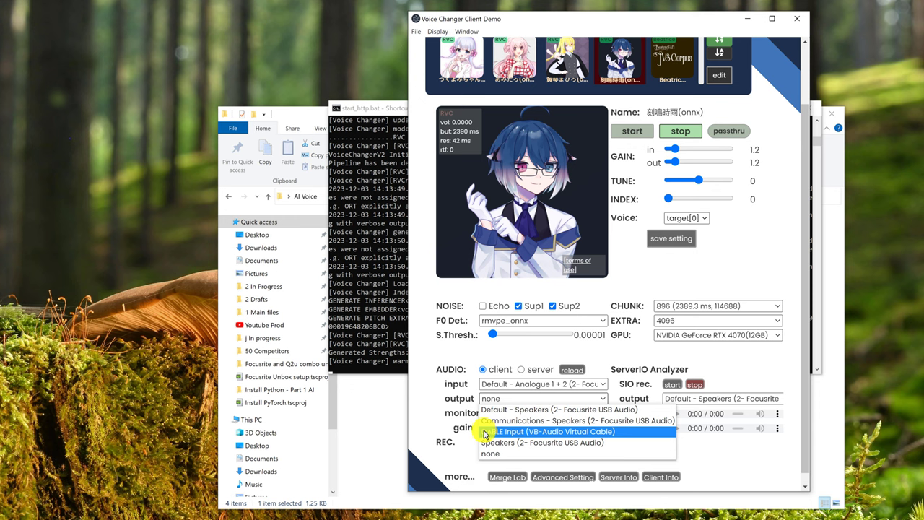
pyautogui.click(468, 412)
pyautogui.click(484, 413)
pyautogui.click(487, 456)
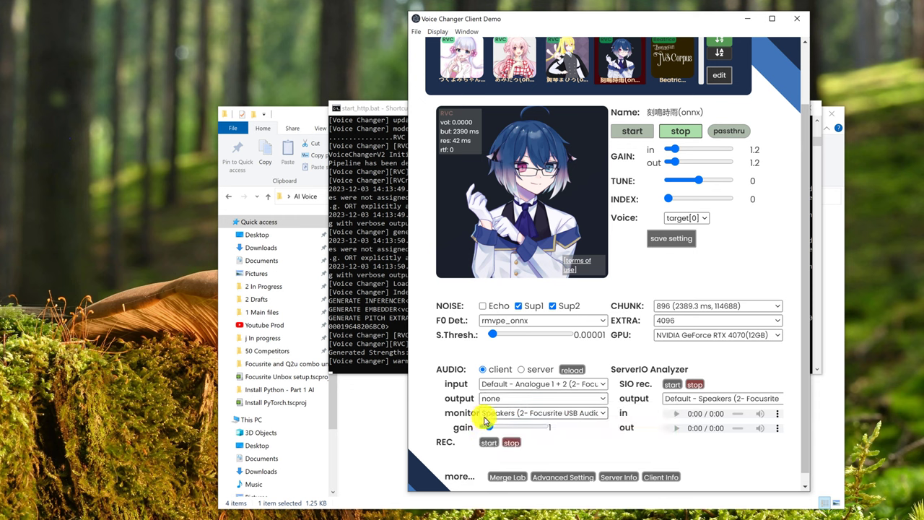
pyautogui.click(485, 414)
pyautogui.click(487, 416)
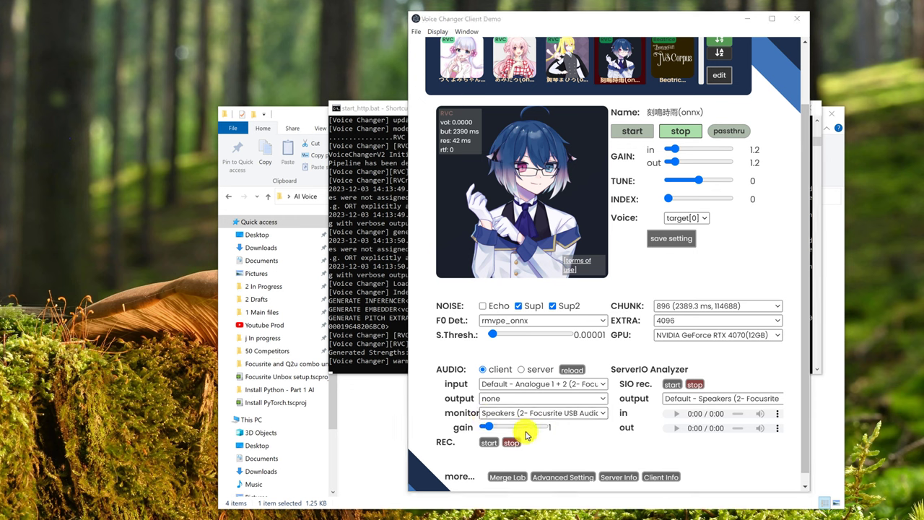
pyautogui.click(500, 427)
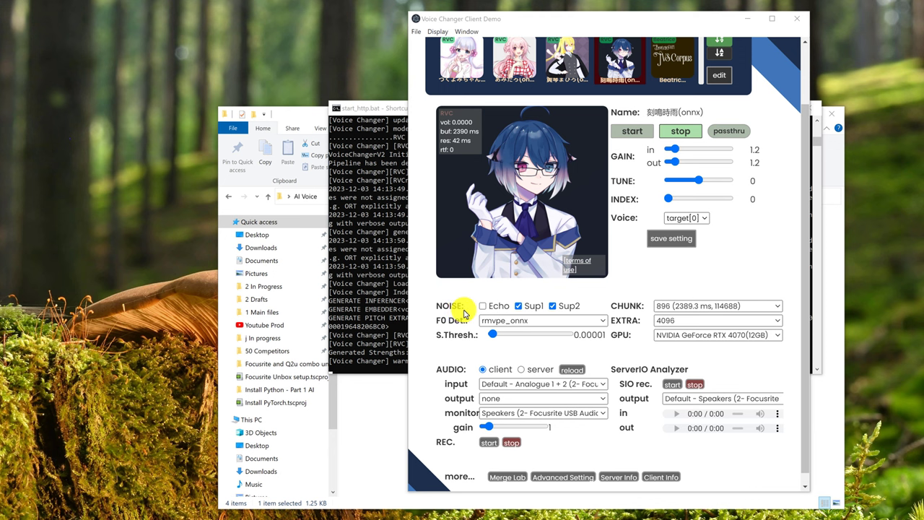
pyautogui.click(553, 306)
pyautogui.click(519, 307)
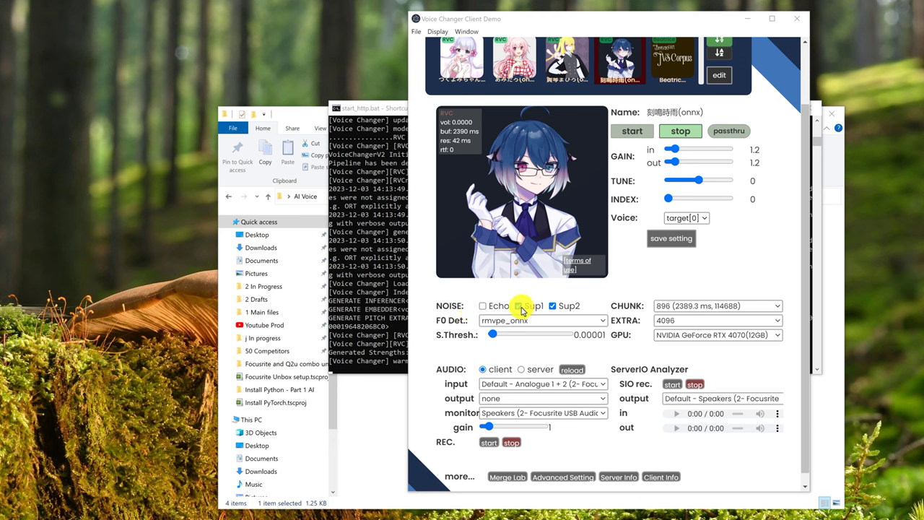
pyautogui.click(520, 306)
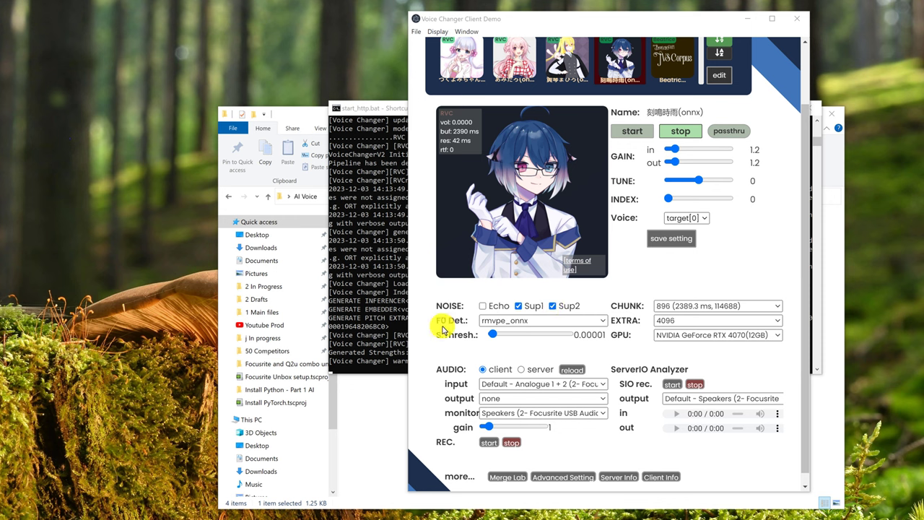
pyautogui.click(497, 321)
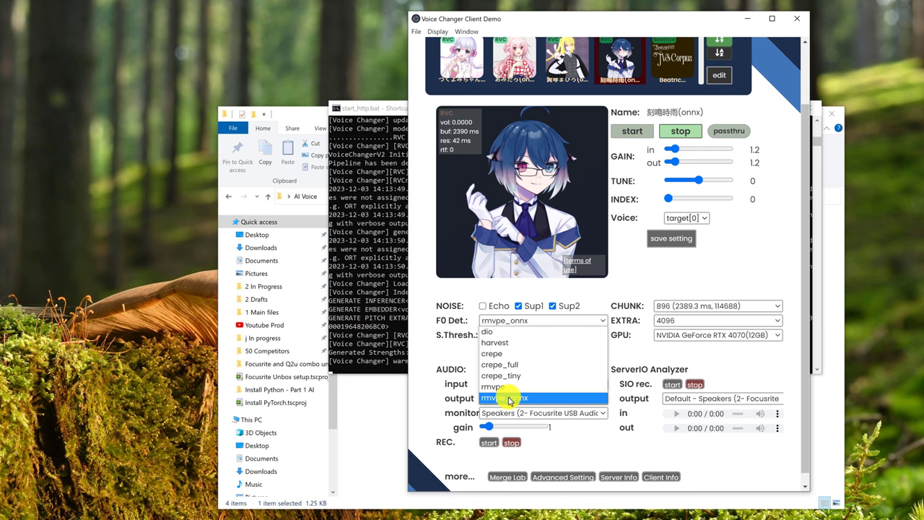
pyautogui.click(510, 398)
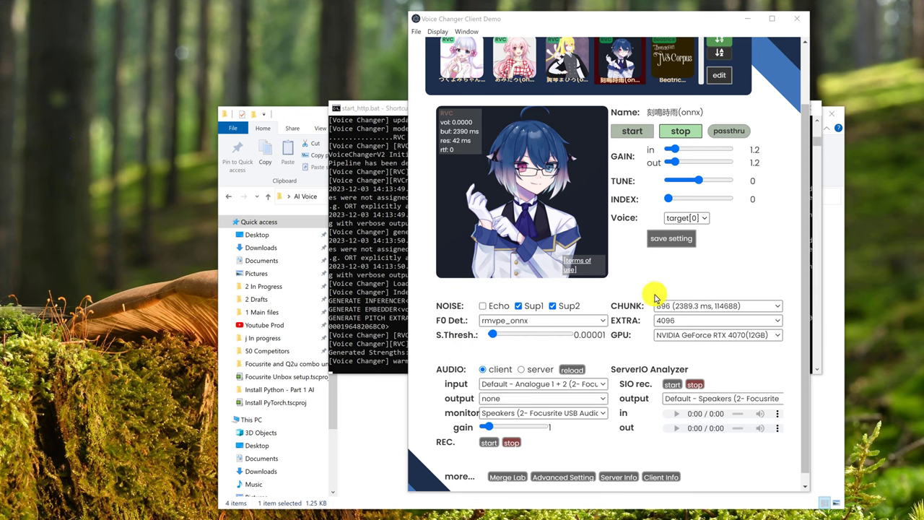
# Keep CHUNK at 896, set EXTRA to 131072, and keep GPU on the NVIDIA GeForce RTX 4070.
pyautogui.scroll(-1, 651, 297)
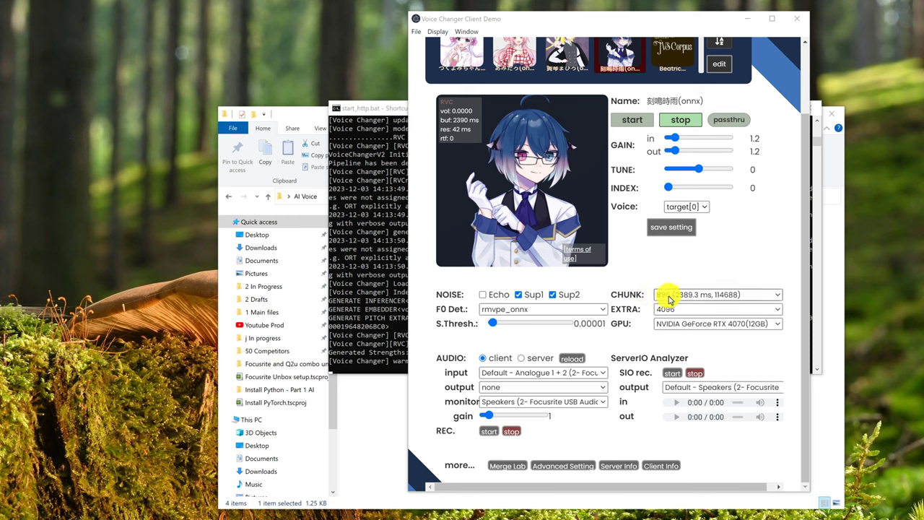
pyautogui.click(657, 296)
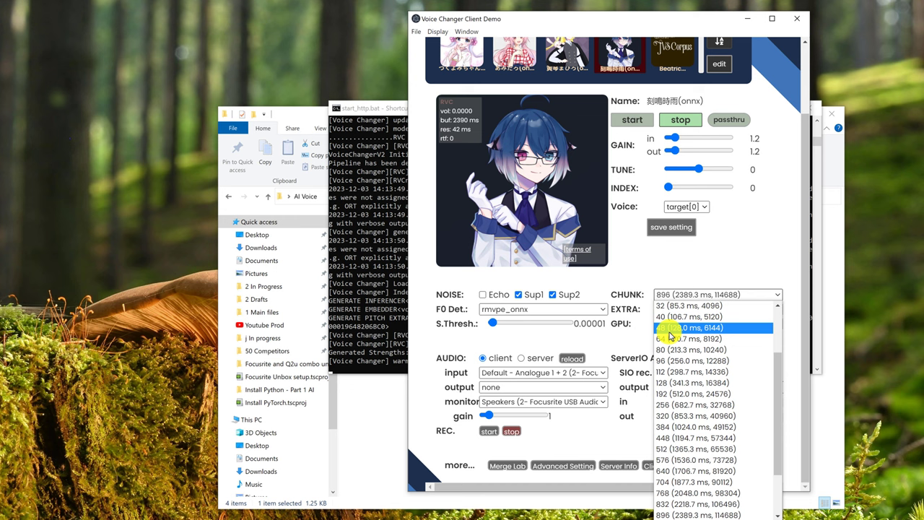
pyautogui.click(725, 293)
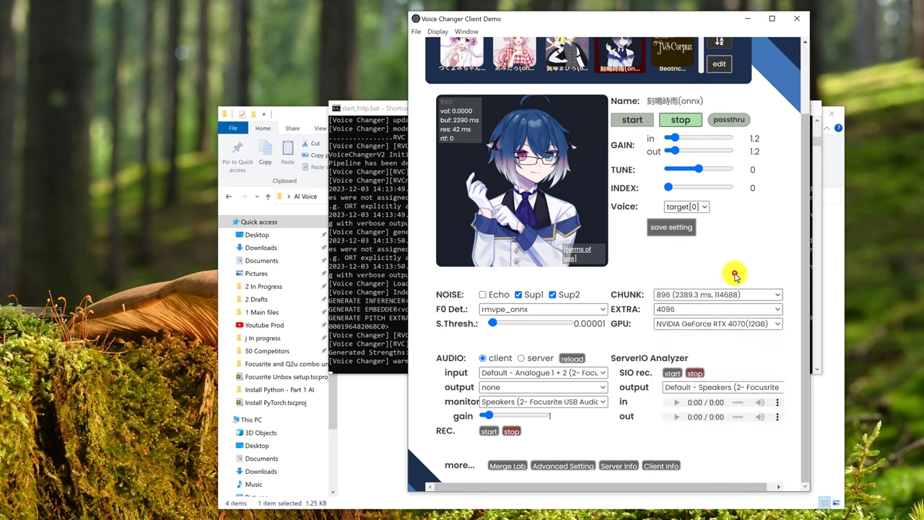
pyautogui.click(714, 309)
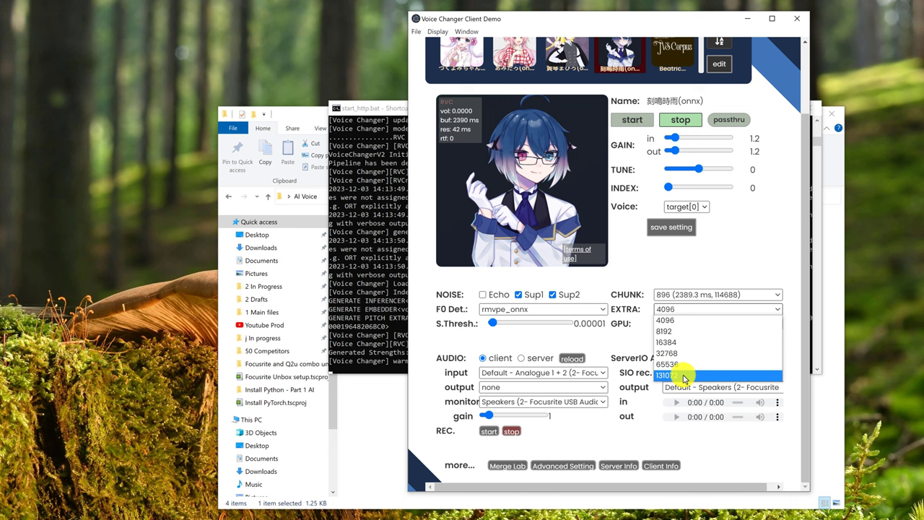
pyautogui.click(683, 375)
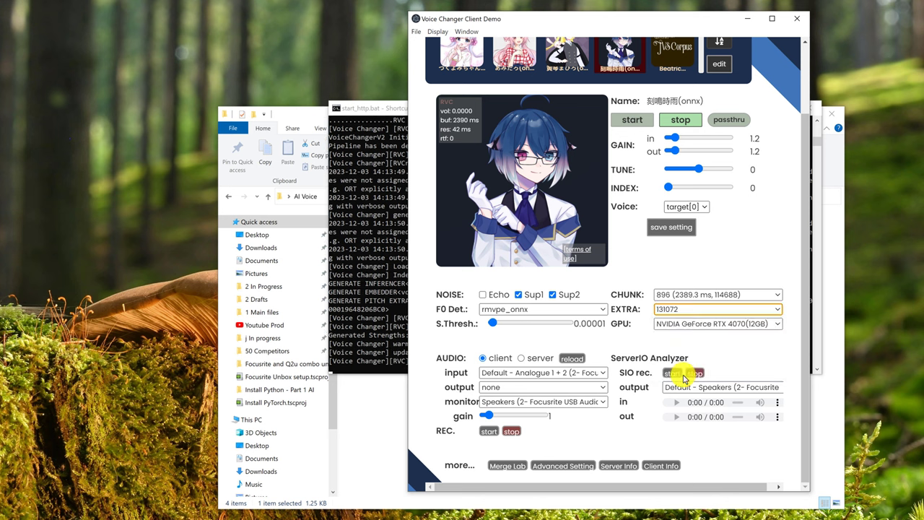
pyautogui.click(683, 325)
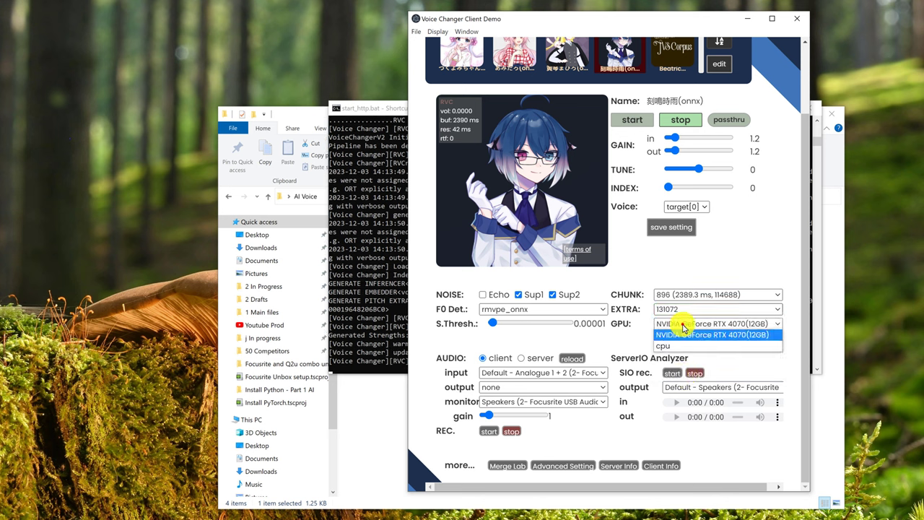
pyautogui.click(656, 336)
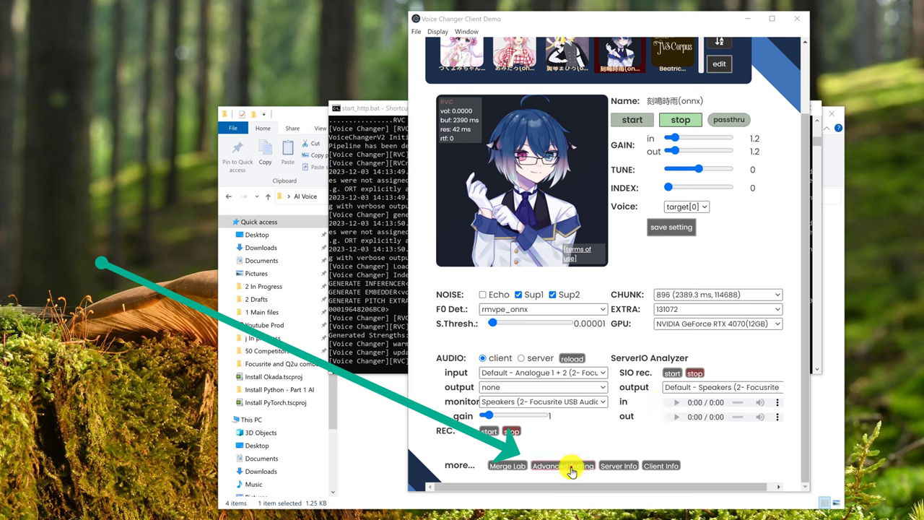
# In advanced settings, keep the protocol at sio and crossfade overlap at 4096.
pyautogui.click(571, 467)
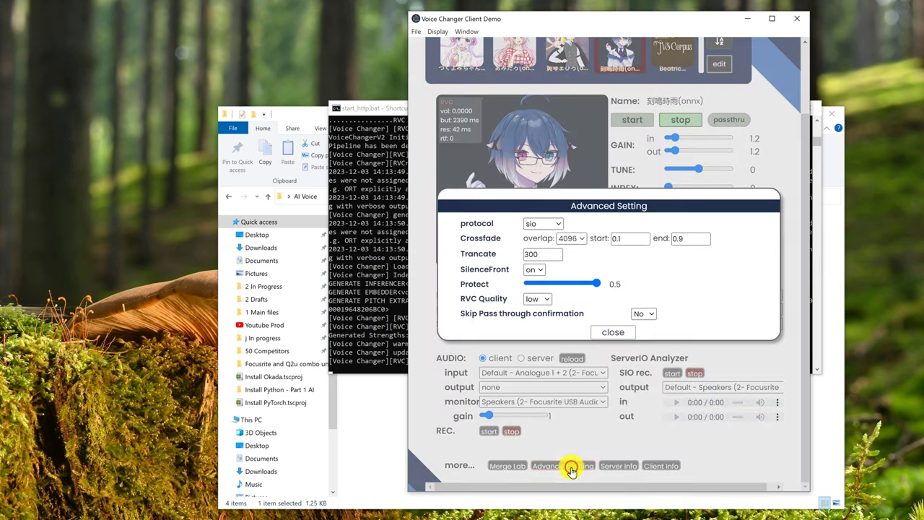
pyautogui.click(556, 223)
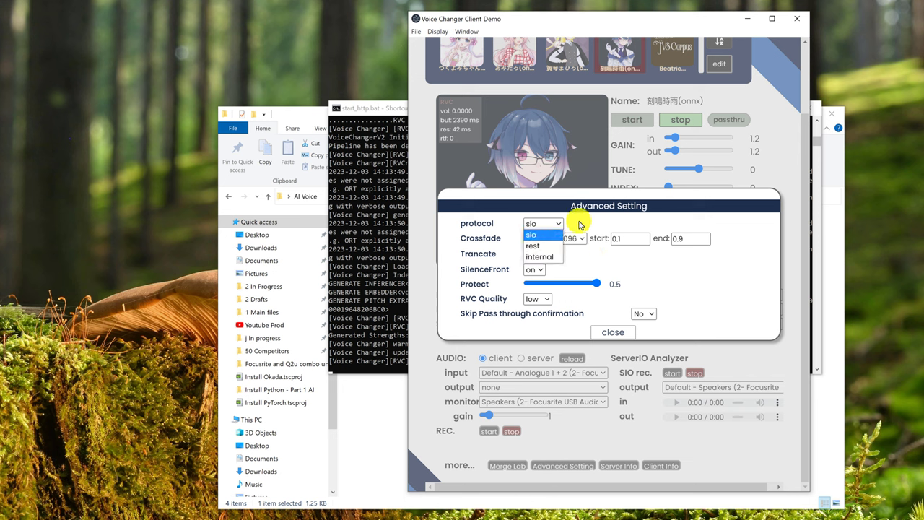
pyautogui.click(579, 225)
pyautogui.click(578, 238)
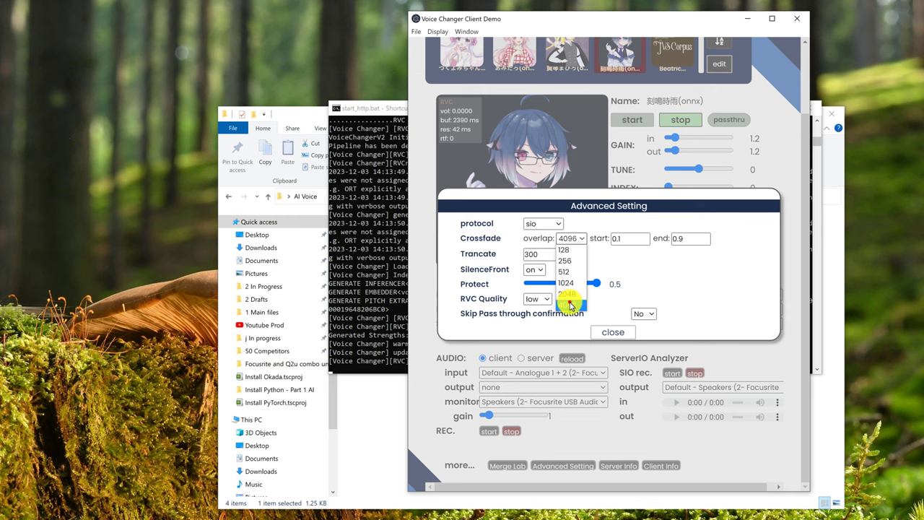
pyautogui.click(571, 305)
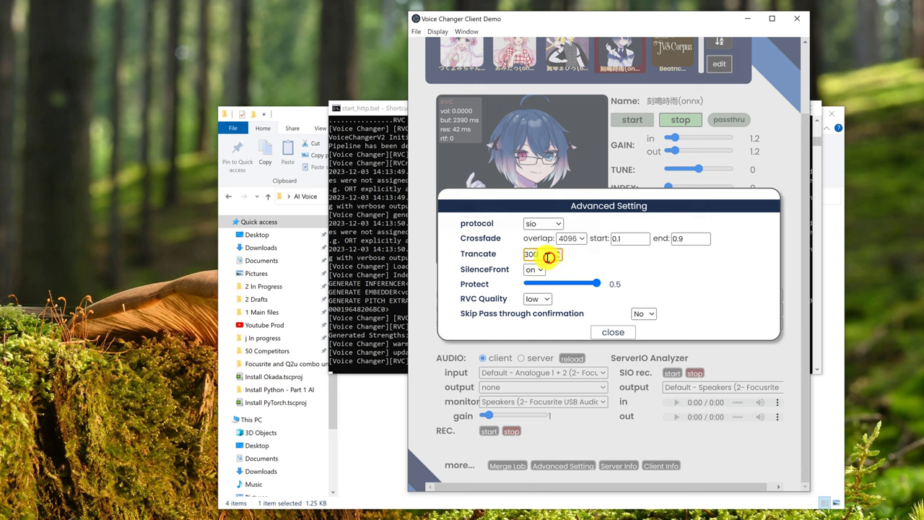
# Leave Trancate at 300, SilenceFront on and RVC quality low, then close advanced settings.
pyautogui.moveTo(542, 254); pyautogui.dragTo(526, 254)
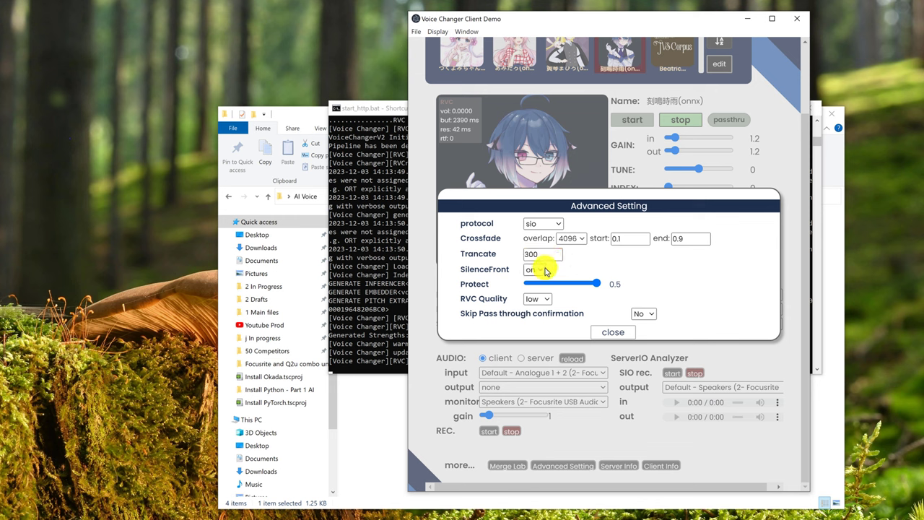
pyautogui.click(545, 269)
pyautogui.click(544, 269)
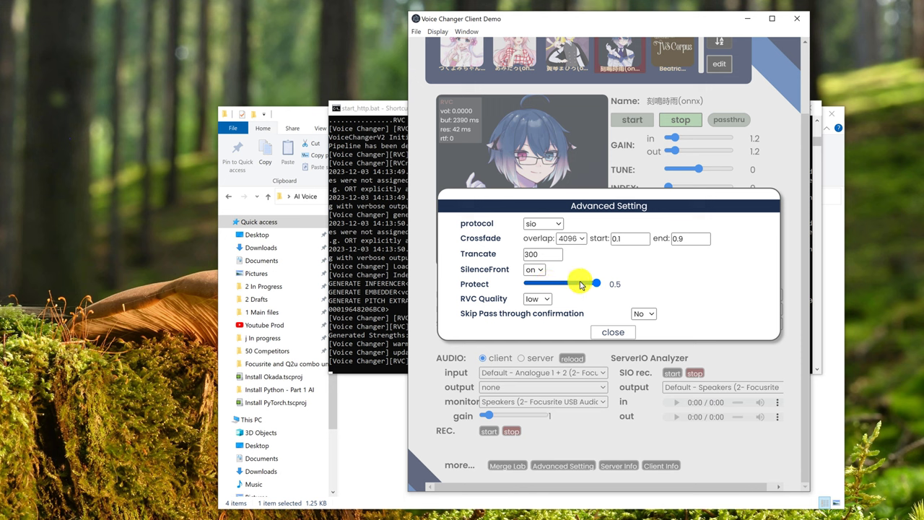
pyautogui.click(639, 283)
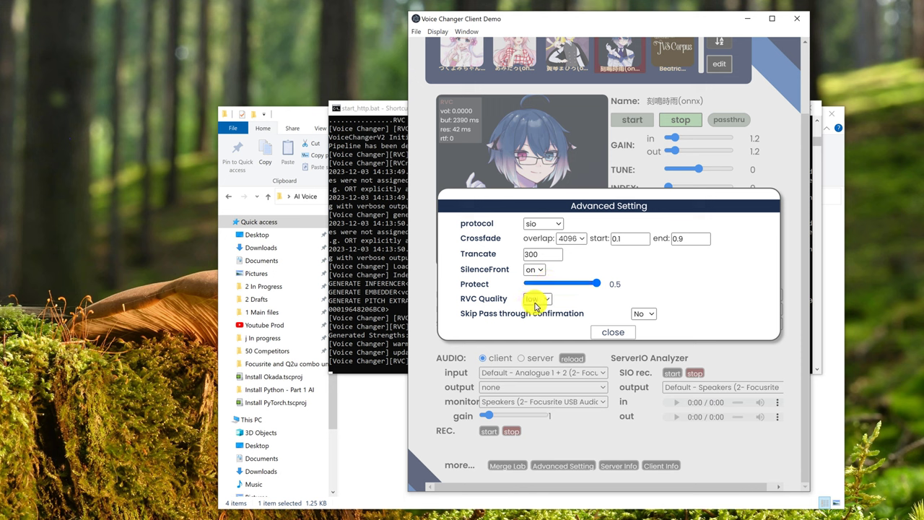
pyautogui.click(543, 300)
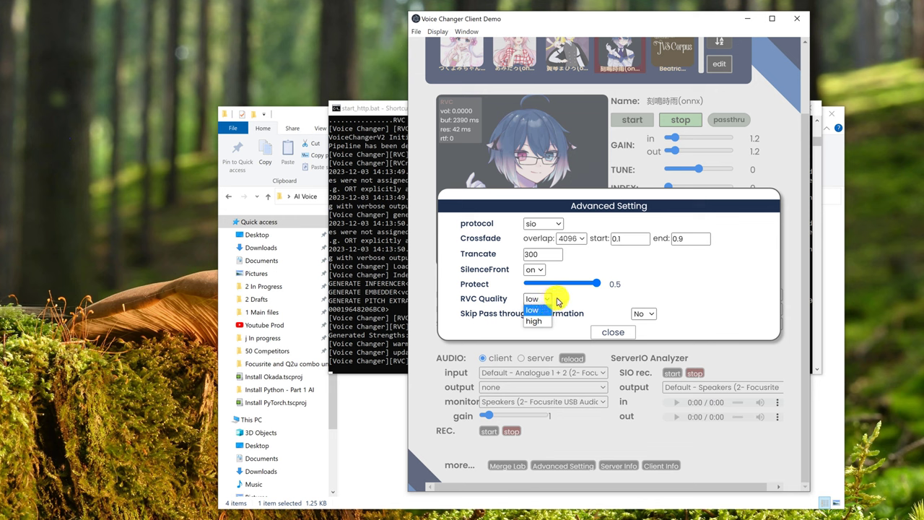
pyautogui.click(560, 298)
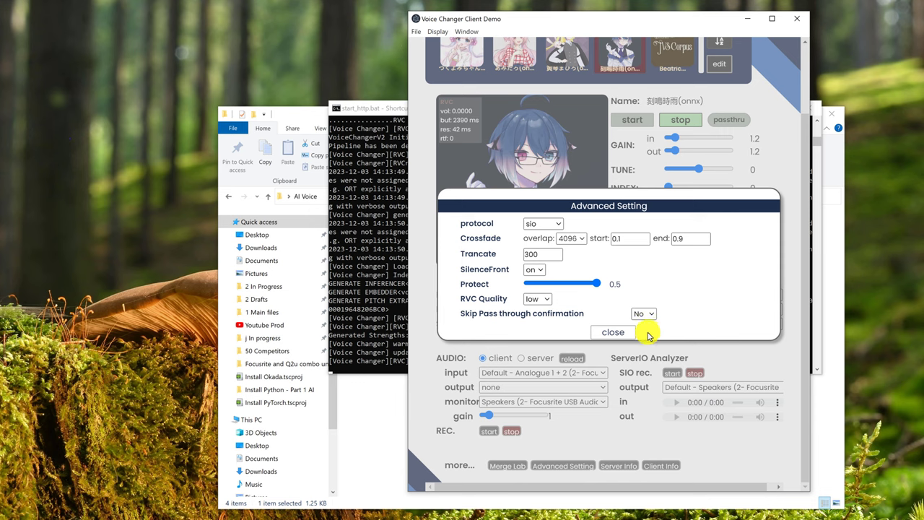
pyautogui.click(613, 332)
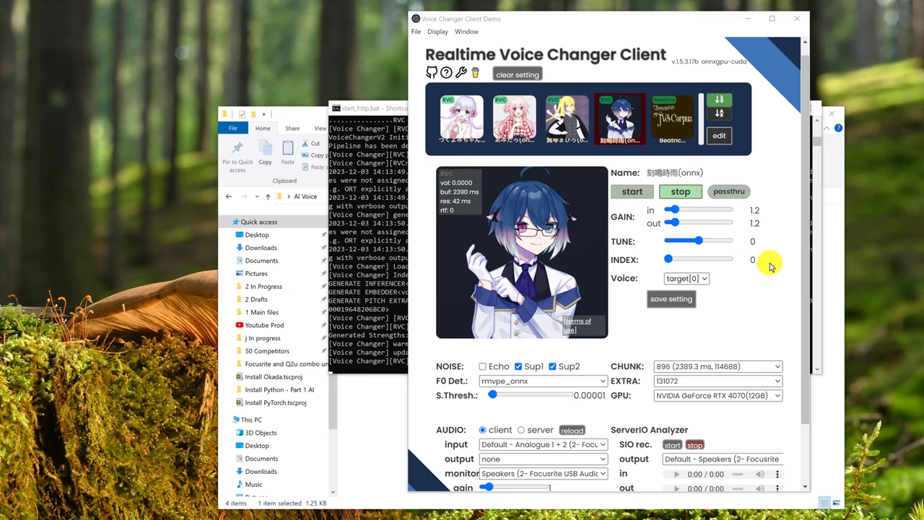
# Lower the model's TUNE slider to -25.
pyautogui.click(772, 234)
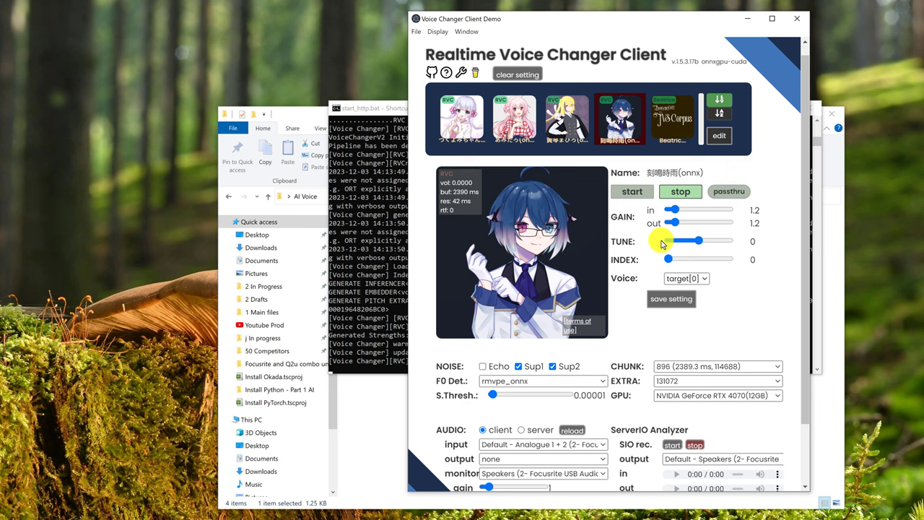
pyautogui.moveTo(698, 241)
pyautogui.mouseDown()
pyautogui.moveTo(709, 246)
pyautogui.moveTo(700, 245)
pyautogui.mouseUp()
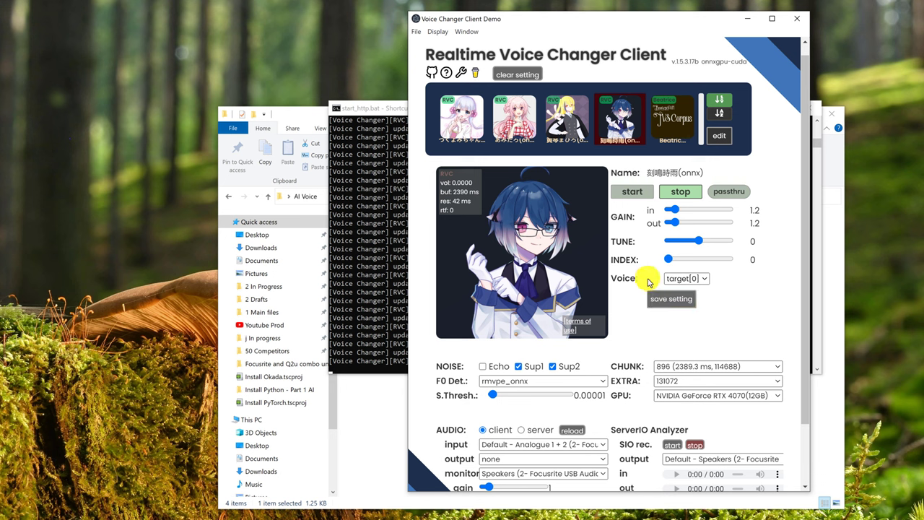
pyautogui.moveTo(687, 243)
pyautogui.mouseDown()
pyautogui.moveTo(698, 245)
pyautogui.moveTo(684, 242)
pyautogui.mouseUp()
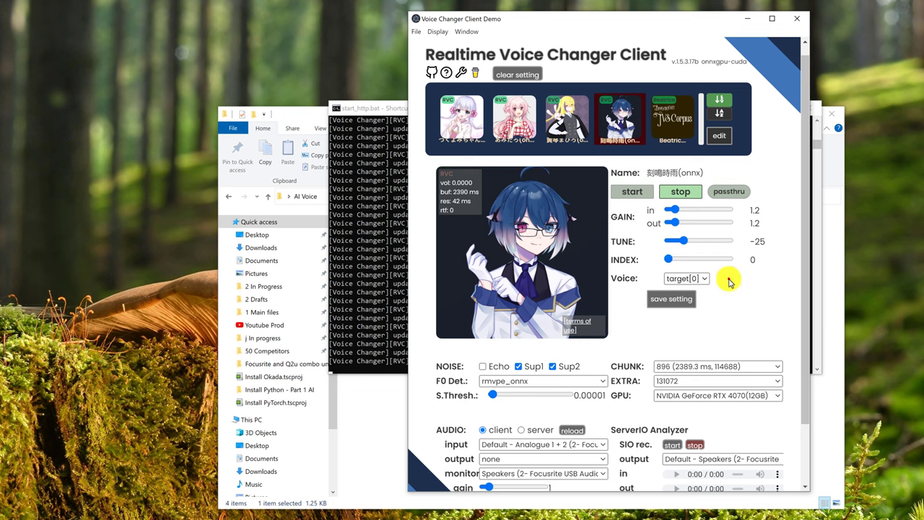
pyautogui.click(728, 277)
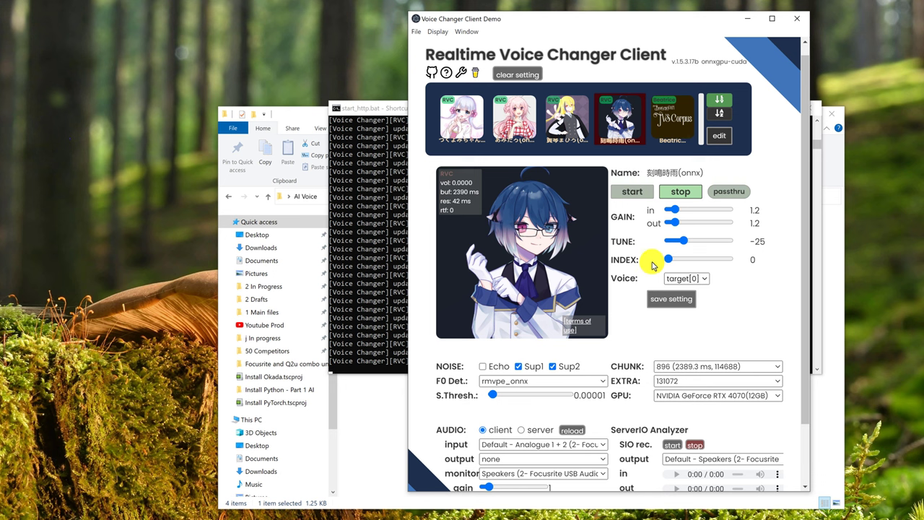
# Keep the voice at target[0] and save the model's settings.
pyautogui.click(704, 279)
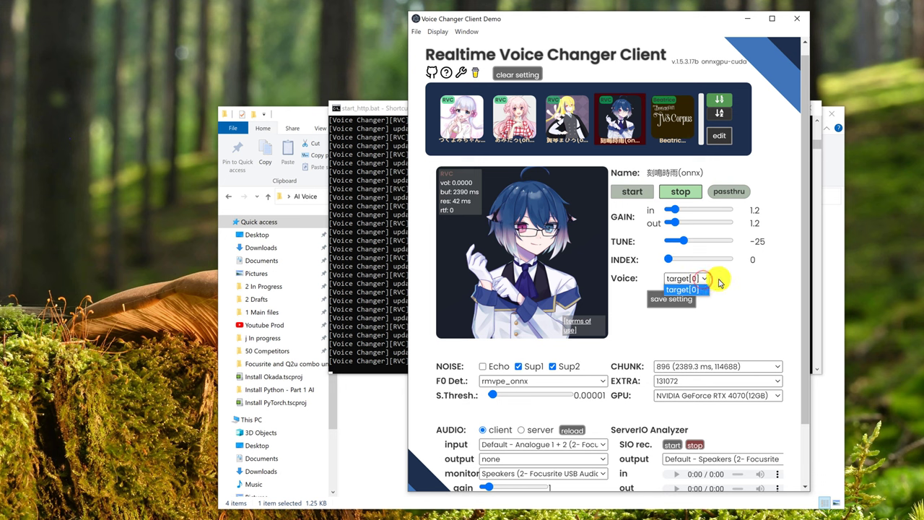
pyautogui.click(728, 278)
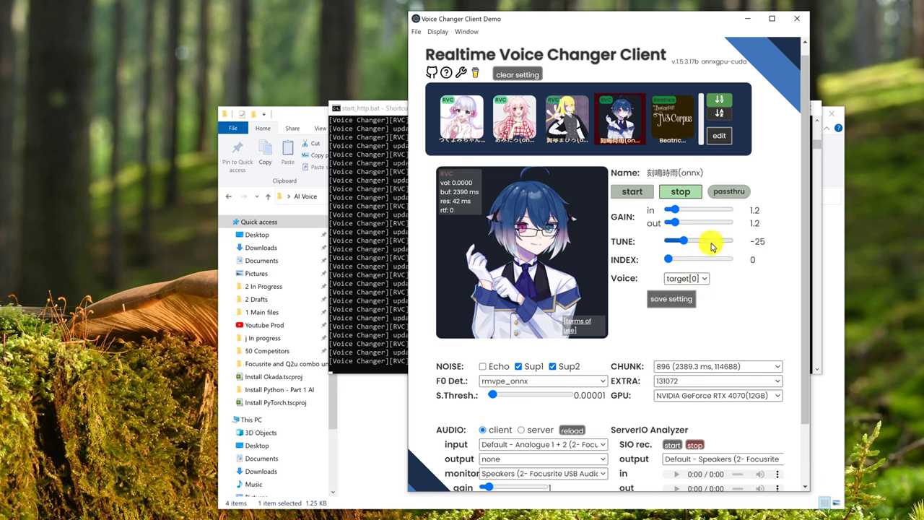
pyautogui.click(668, 302)
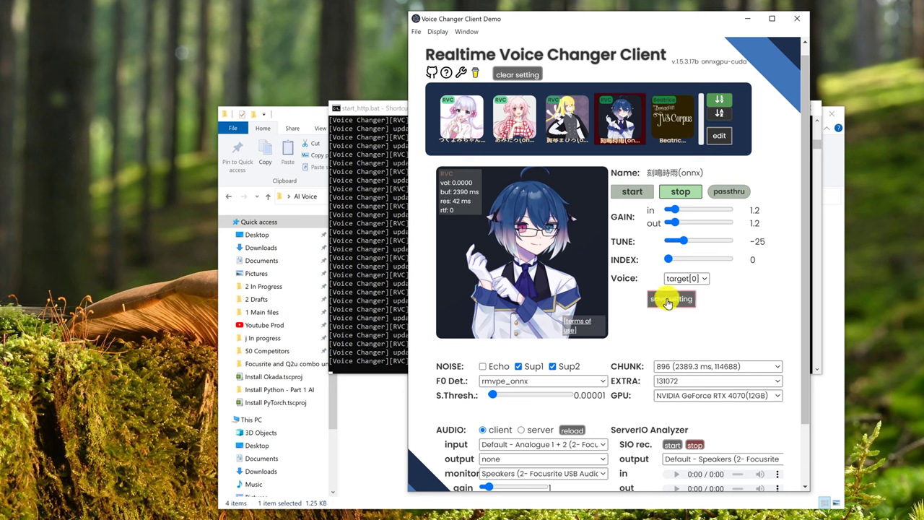
pyautogui.click(700, 279)
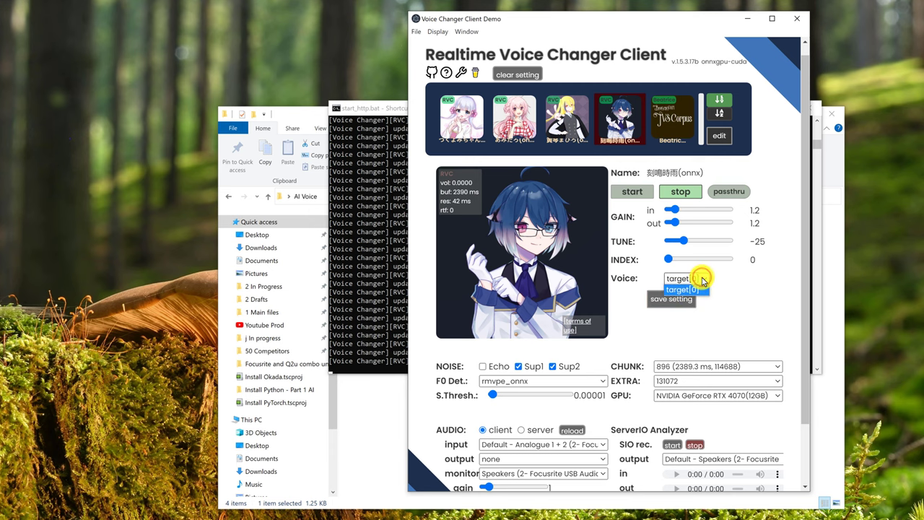
pyautogui.click(701, 280)
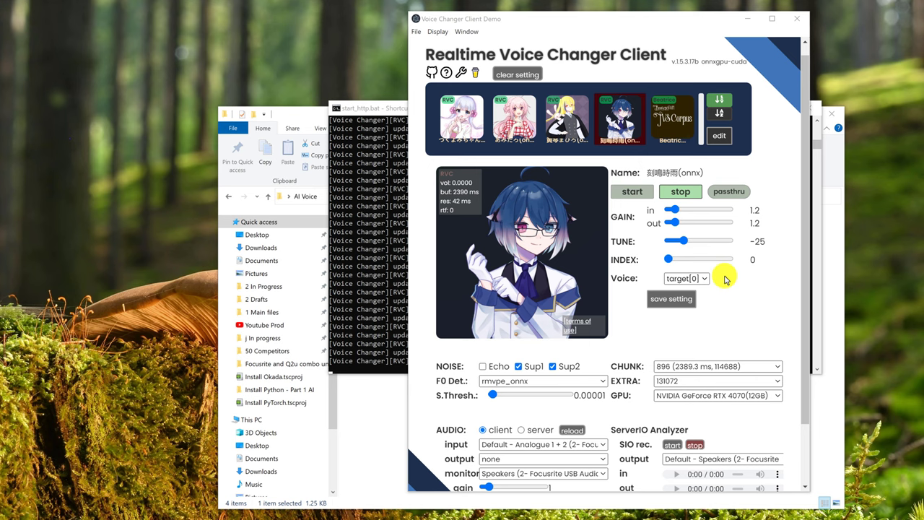
# Start real-time voice conversion and enable pass-through model bypass, confirming the prompt.
pyautogui.click(634, 194)
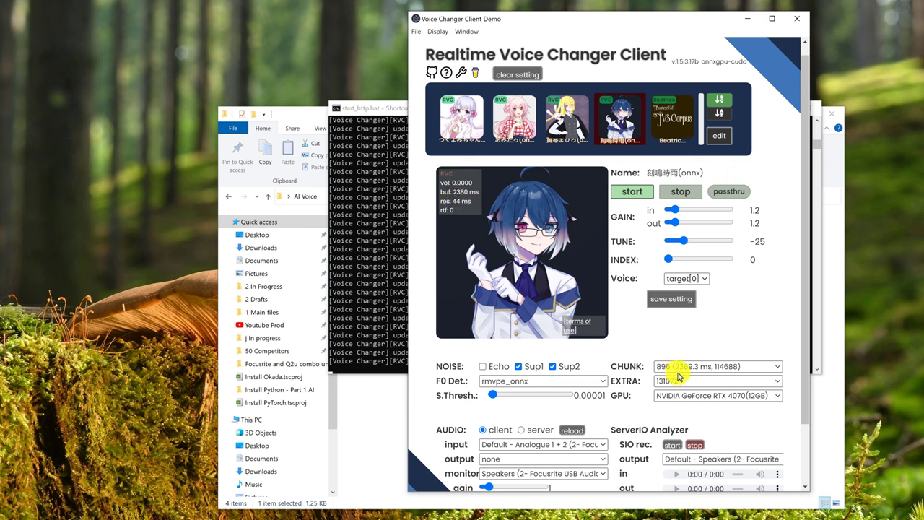
pyautogui.click(707, 351)
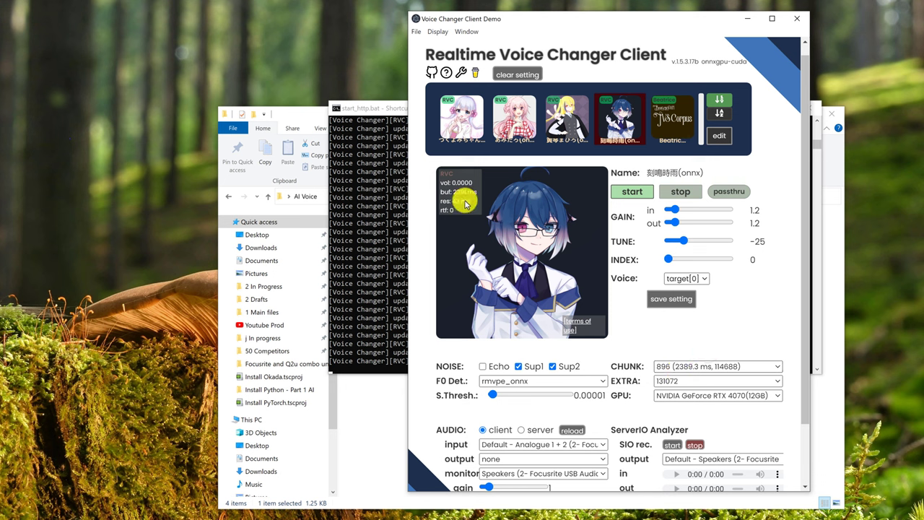
pyautogui.scroll(-1, 530, 422)
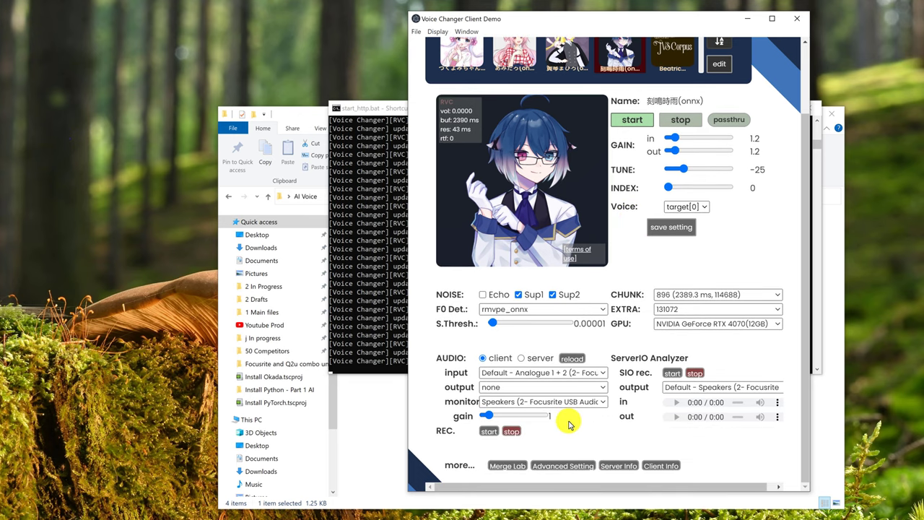
pyautogui.scroll(1, 722, 303)
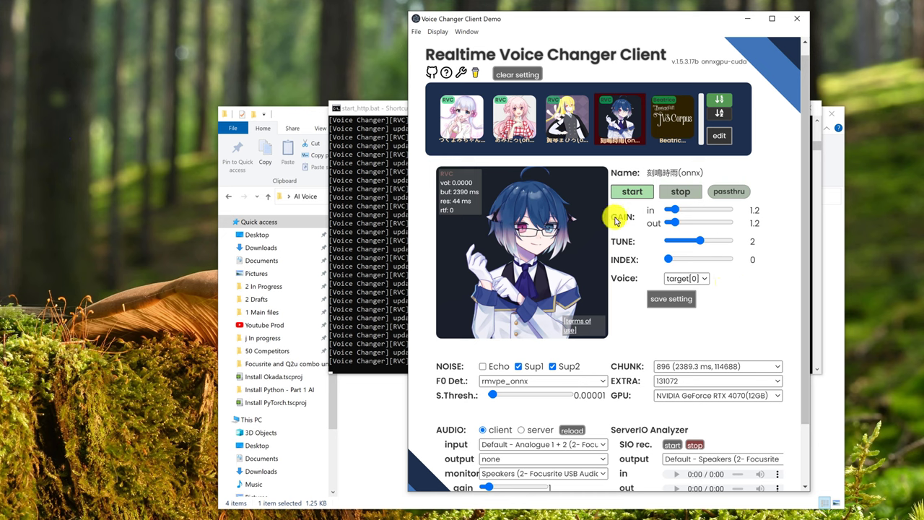
pyautogui.click(731, 194)
pyautogui.click(587, 278)
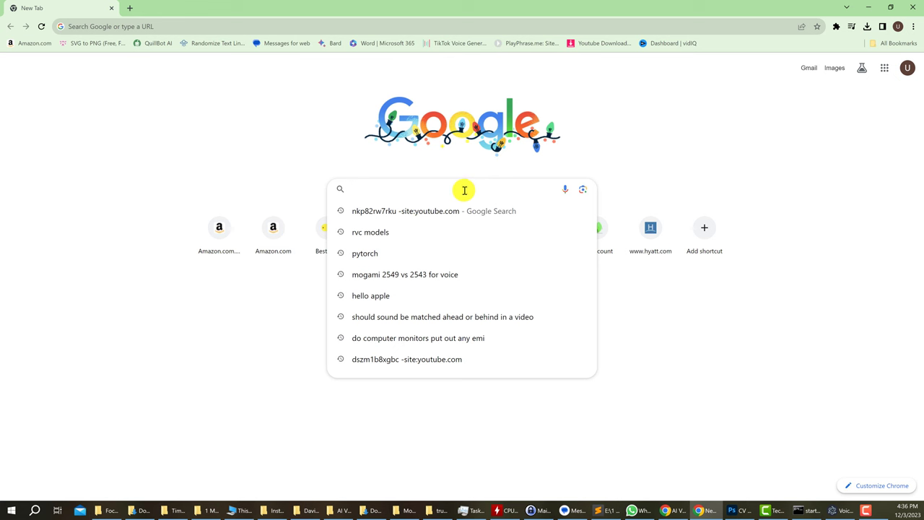
# Search Google for 'rvc models' and look over the results.
pyautogui.write('Rvc')
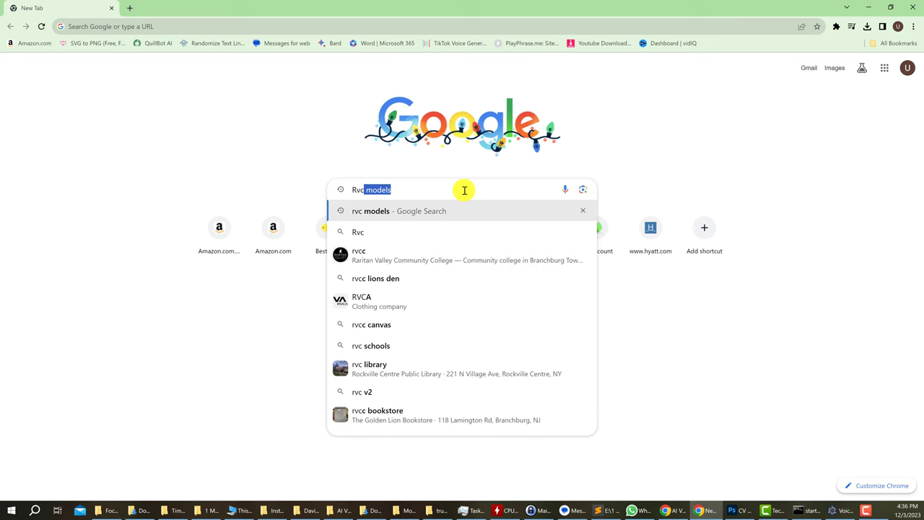
pyautogui.press('Return')
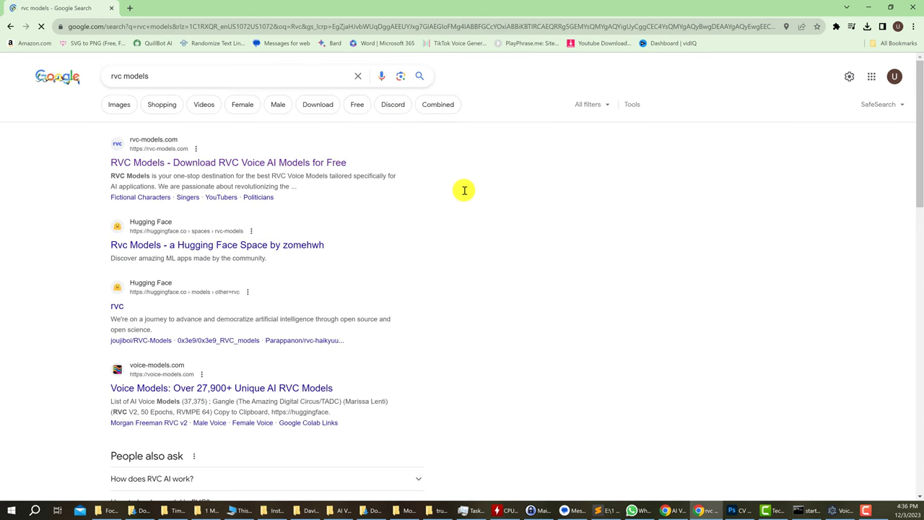
pyautogui.scroll(-3, 275, 347)
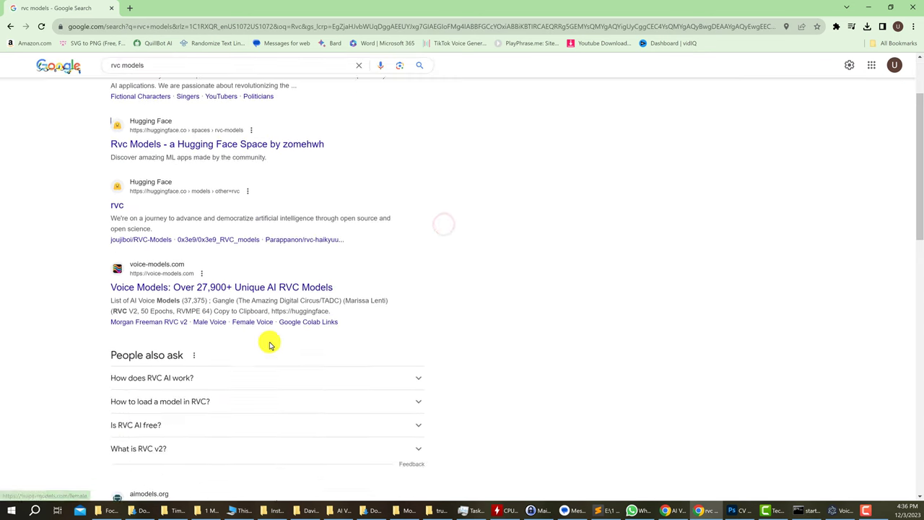
pyautogui.scroll(-2, 269, 346)
pyautogui.scroll(5, 266, 345)
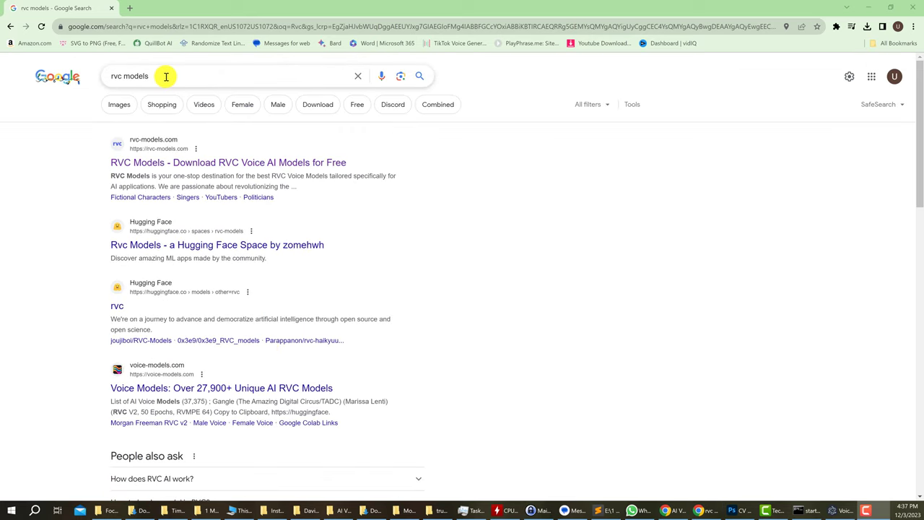
# On rvc-models.com, find the 600 Epoch Trump RVC V2 post and follow its trump.zip link.
pyautogui.click(210, 161)
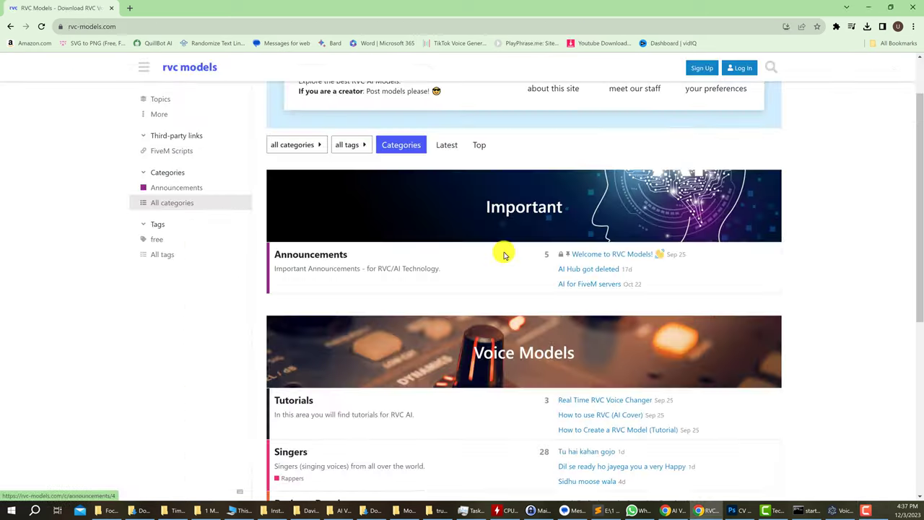
pyautogui.scroll(-3, 491, 286)
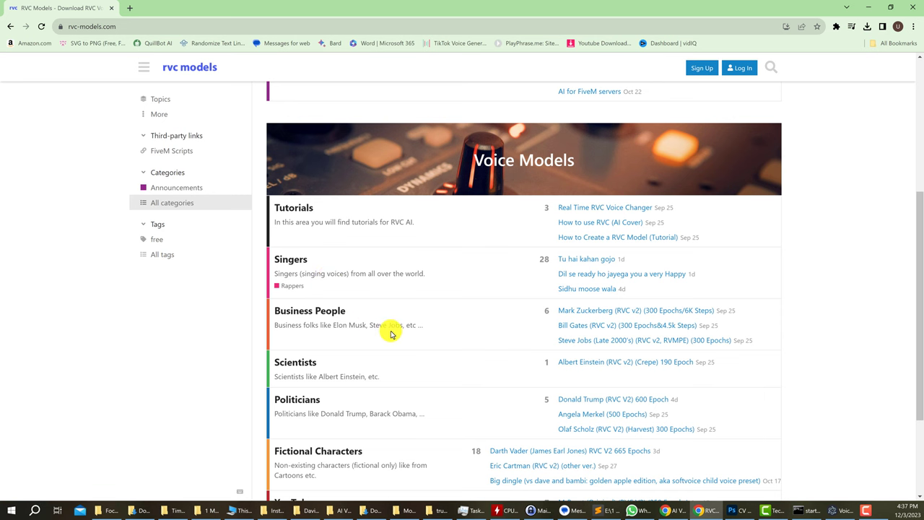
pyautogui.scroll(-1, 390, 334)
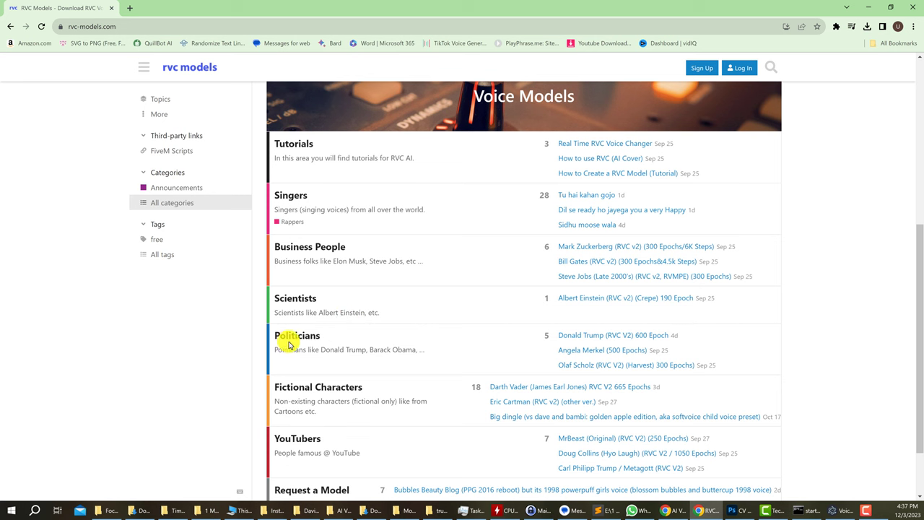
pyautogui.scroll(-1, 366, 351)
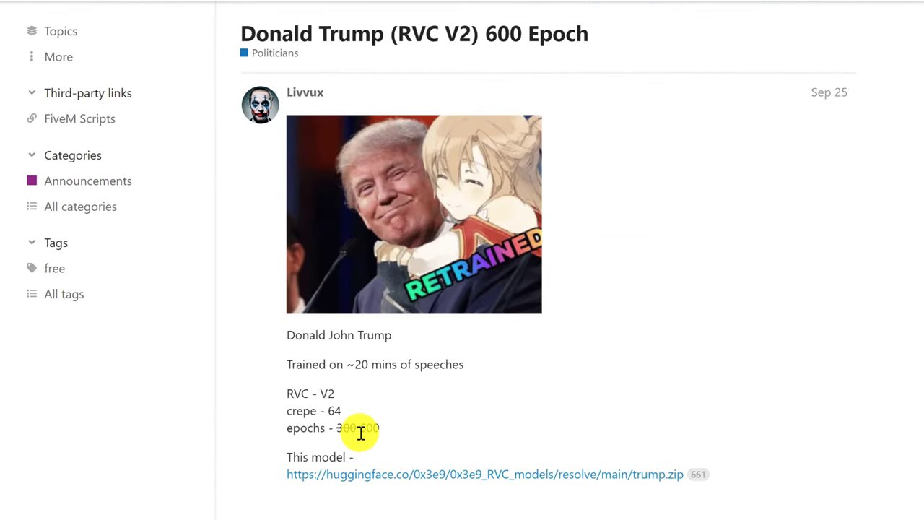
pyautogui.moveTo(360, 432); pyautogui.dragTo(379, 431)
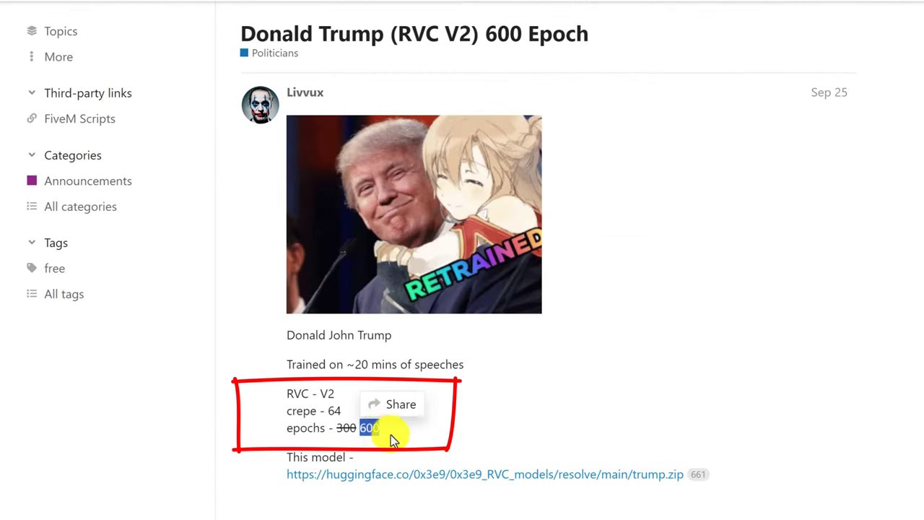
pyautogui.click(468, 432)
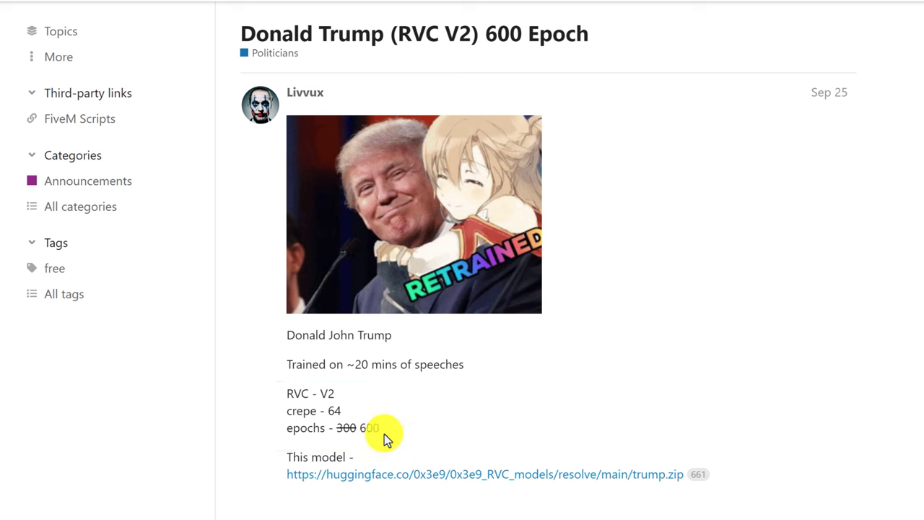
pyautogui.scroll(-3, 473, 390)
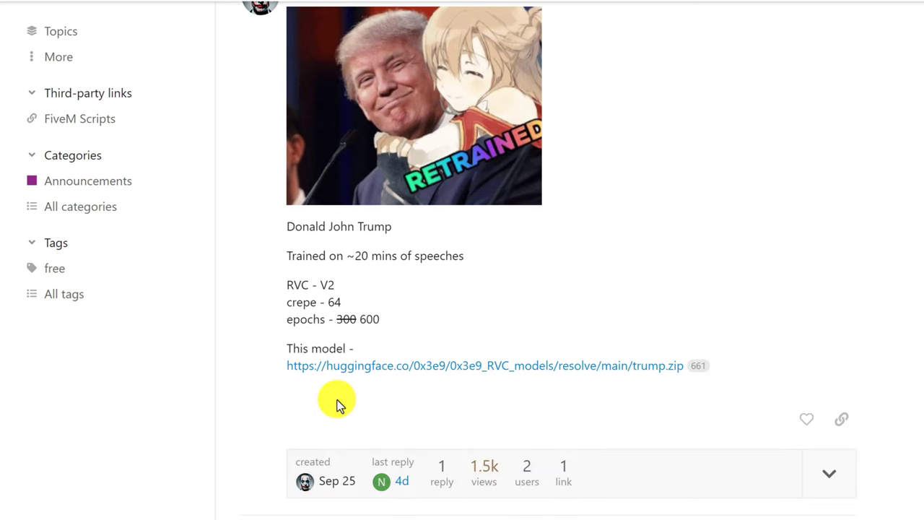
pyautogui.click(627, 368)
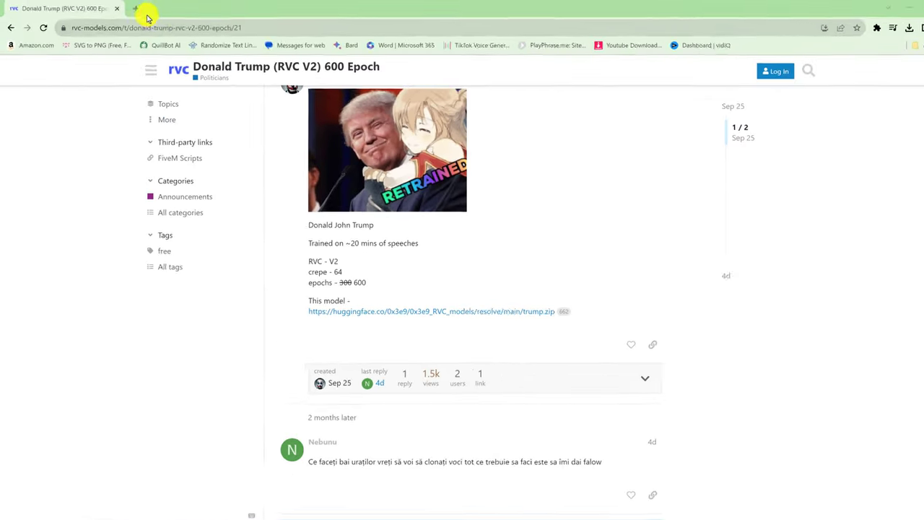
# Go to the AI HUB Discord invite discord.gg/aihub in a new tab.
pyautogui.click(148, 15)
pyautogui.click(284, 48)
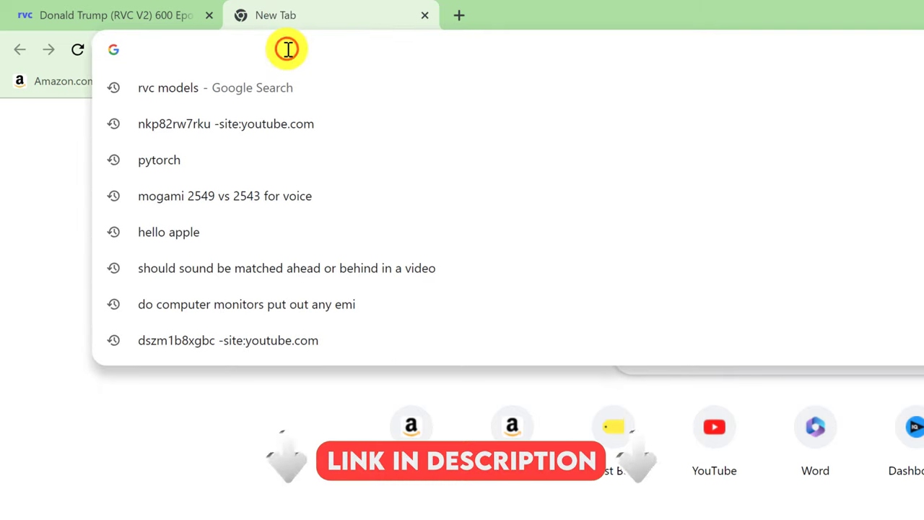
pyautogui.write('https://discord.gg/aihub')
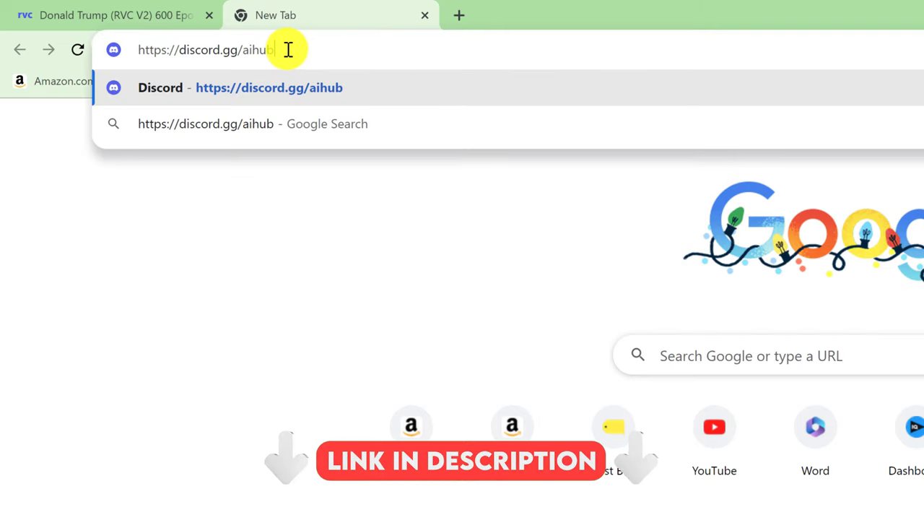
pyautogui.press('Return')
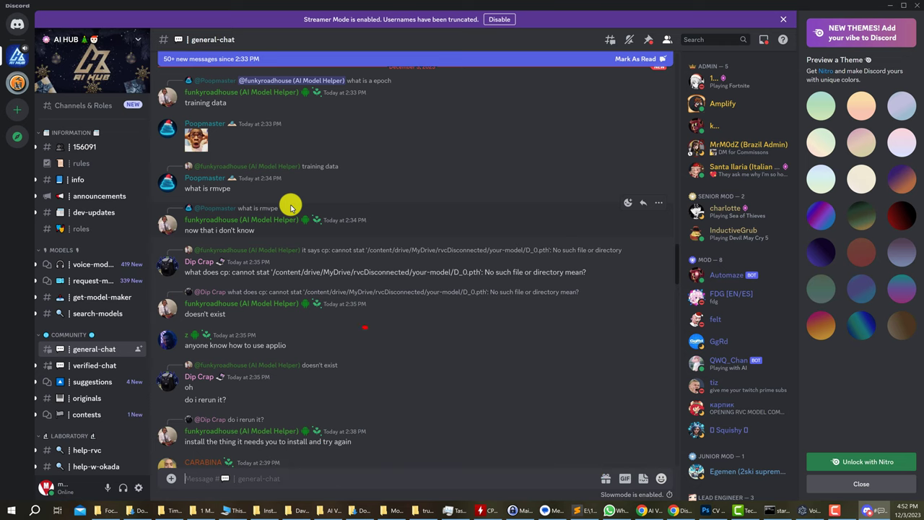
# In #voice-models, filter to RVC V2 and play then pause the Lena Moonlight sample.
pyautogui.click(102, 268)
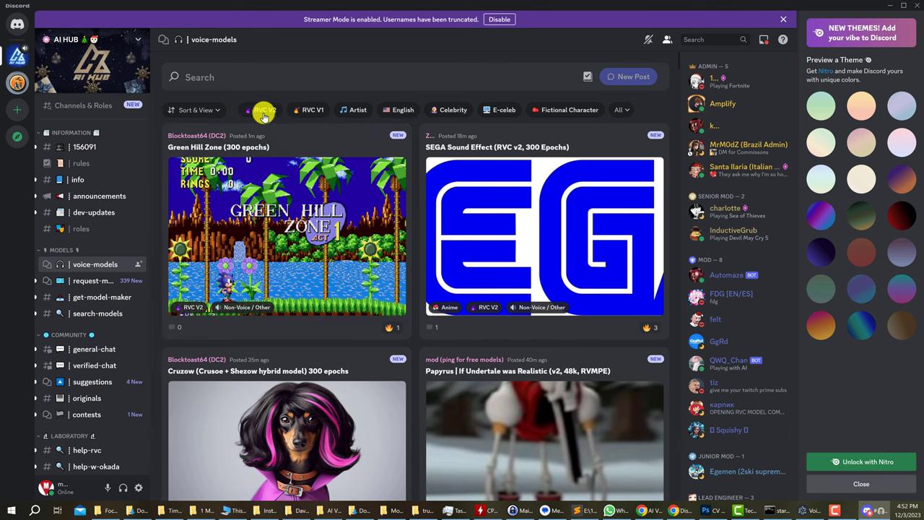
pyautogui.click(267, 112)
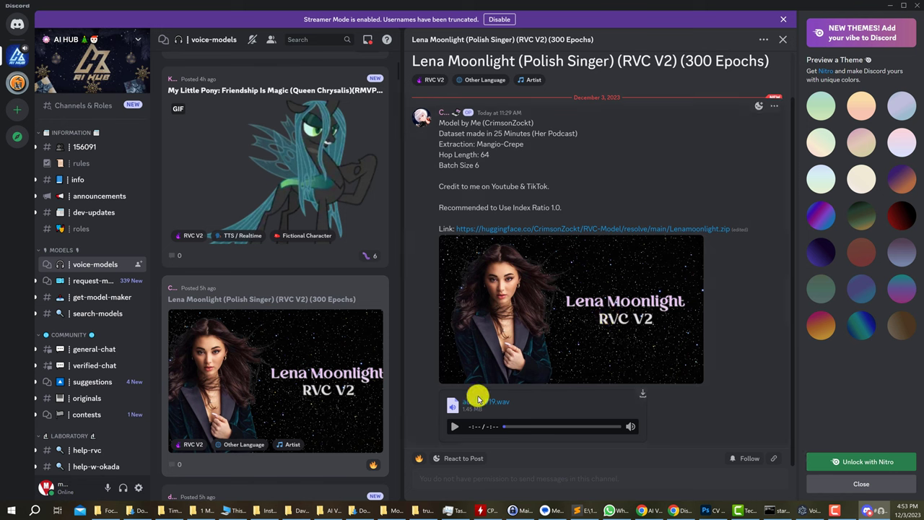
pyautogui.click(452, 427)
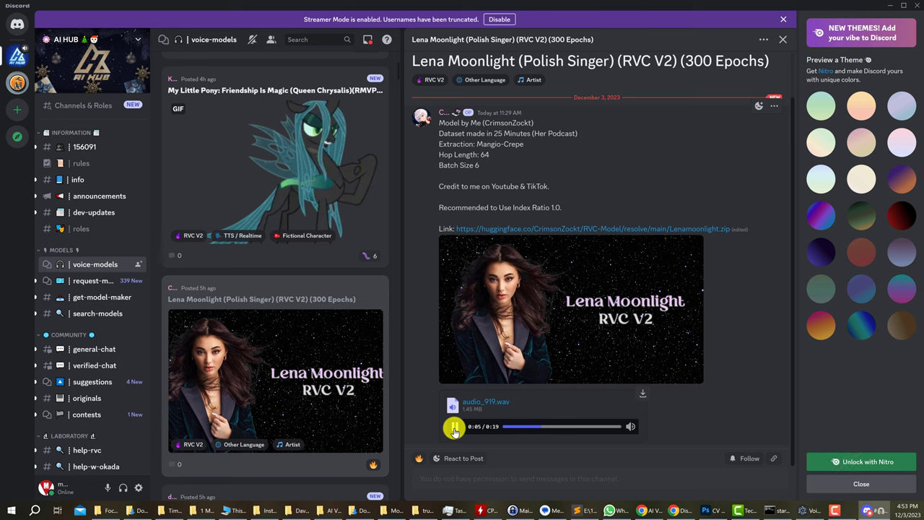
pyautogui.click(455, 427)
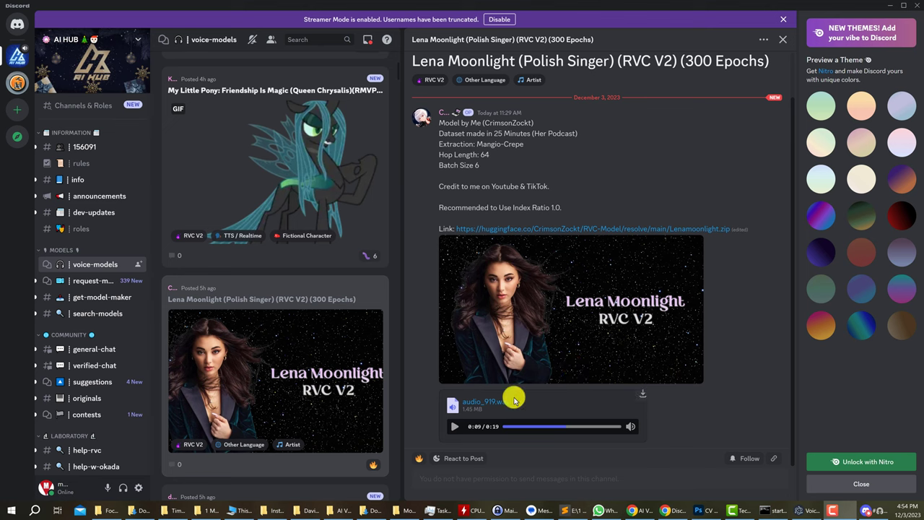
pyautogui.click(371, 511)
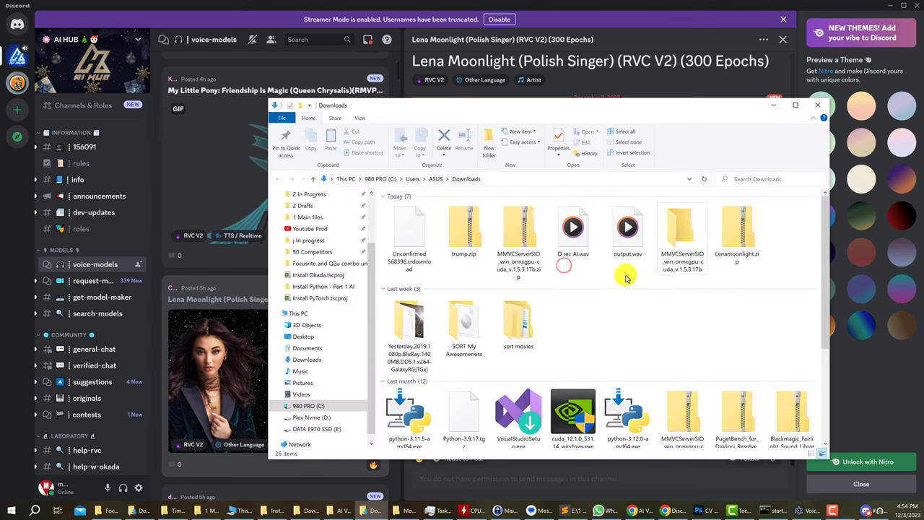
# Refresh Downloads and cut-paste Lenamoonlight.zip into the AI Voice Models folder.
pyautogui.rightClick(625, 274)
pyautogui.click(644, 314)
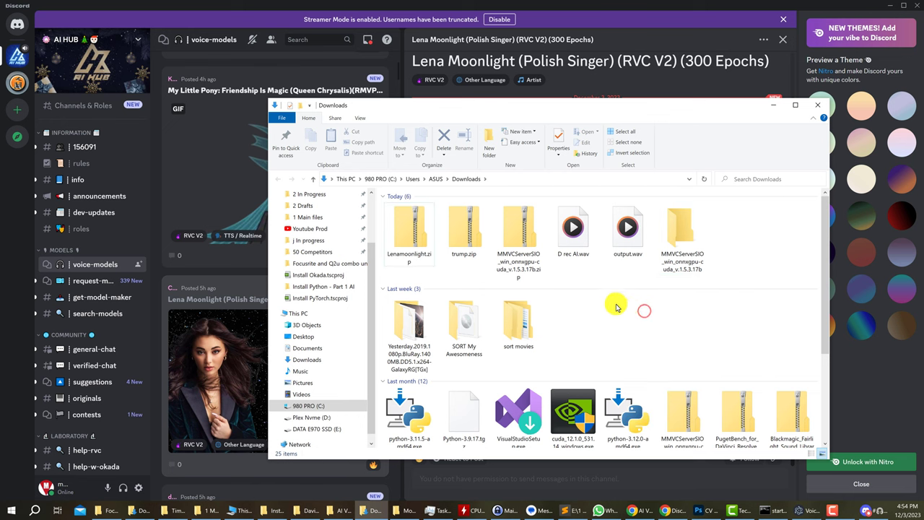
pyautogui.click(406, 249)
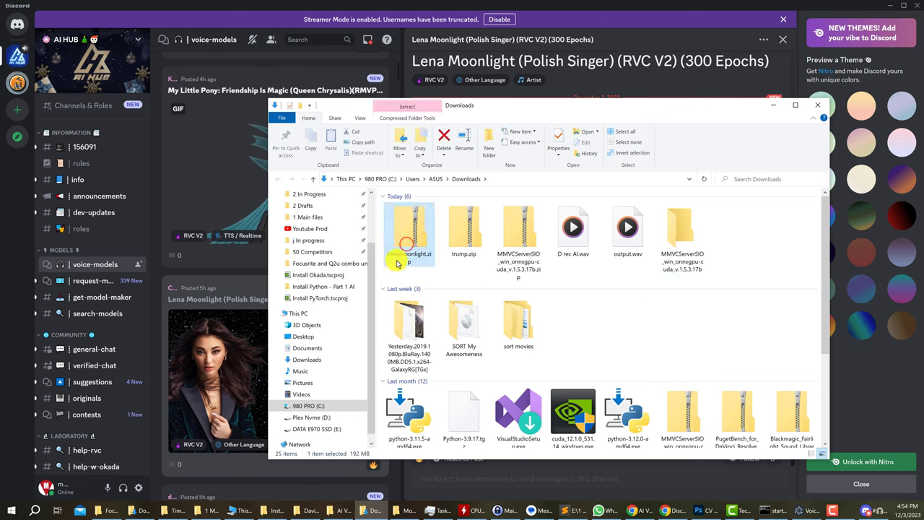
pyautogui.rightClick(414, 239)
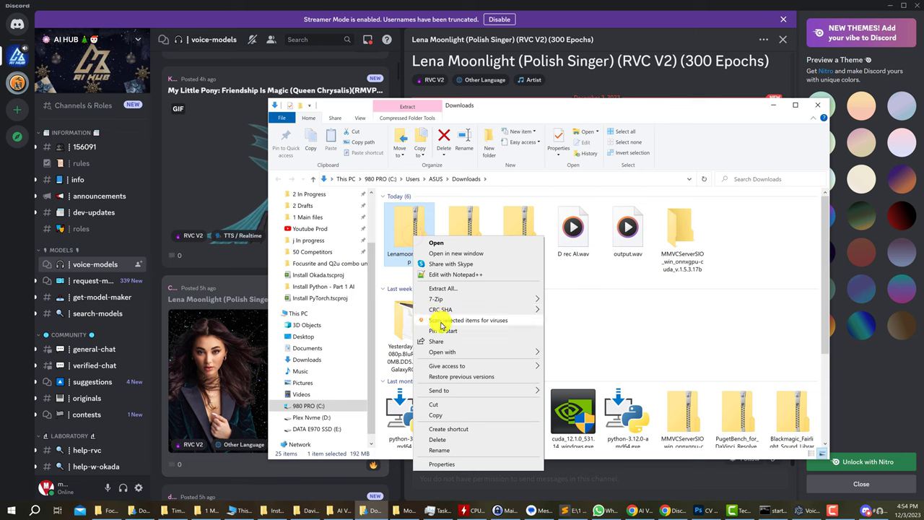
pyautogui.click(433, 405)
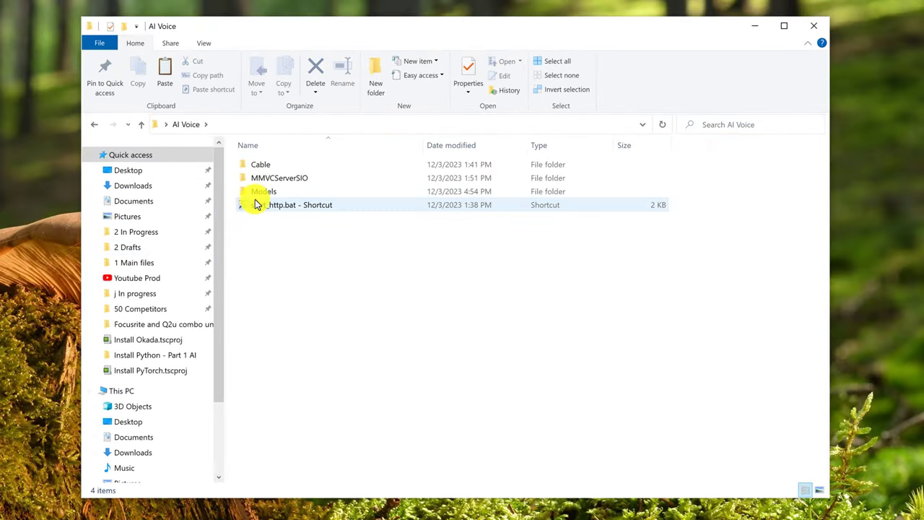
pyautogui.doubleClick(267, 193)
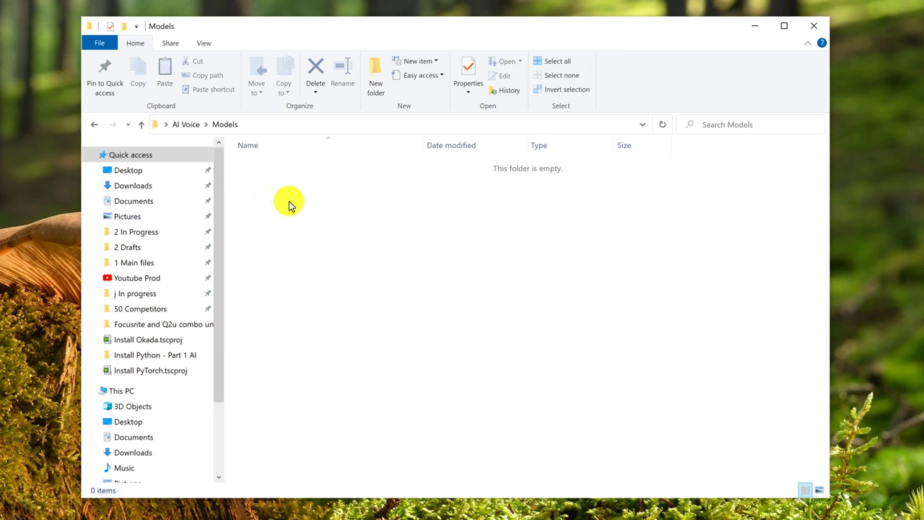
pyautogui.hotkey('ctrl', 'v')
pyautogui.rightClick(289, 168)
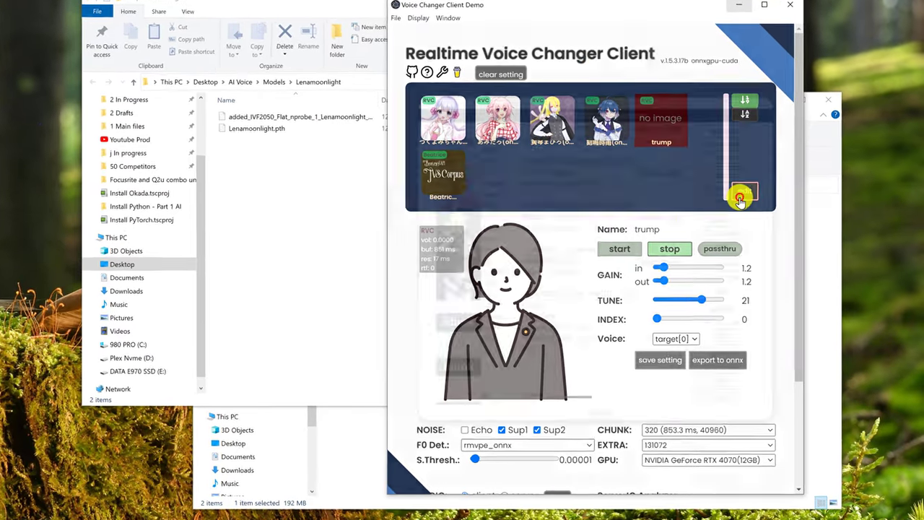
# Start an upload into empty model slot 5 with RVC as the voice changer type.
pyautogui.click(750, 192)
pyautogui.scroll(-3, 604, 275)
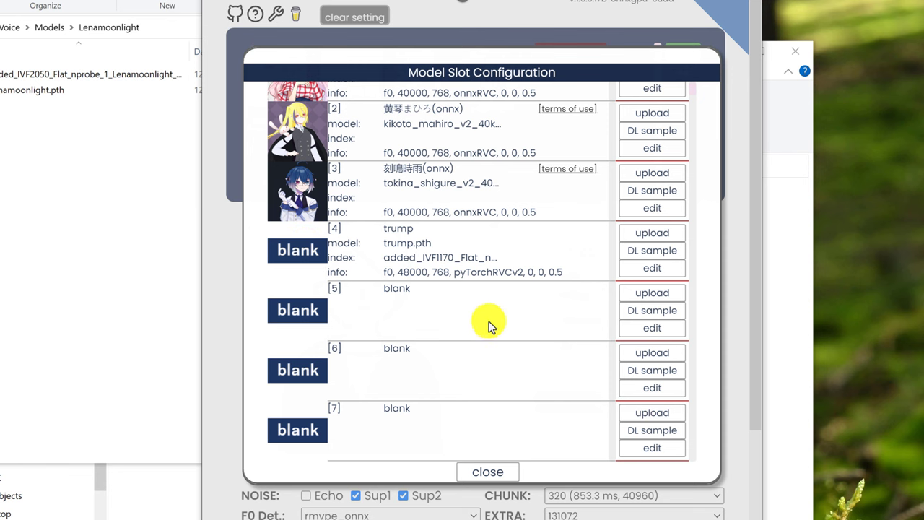
pyautogui.click(646, 294)
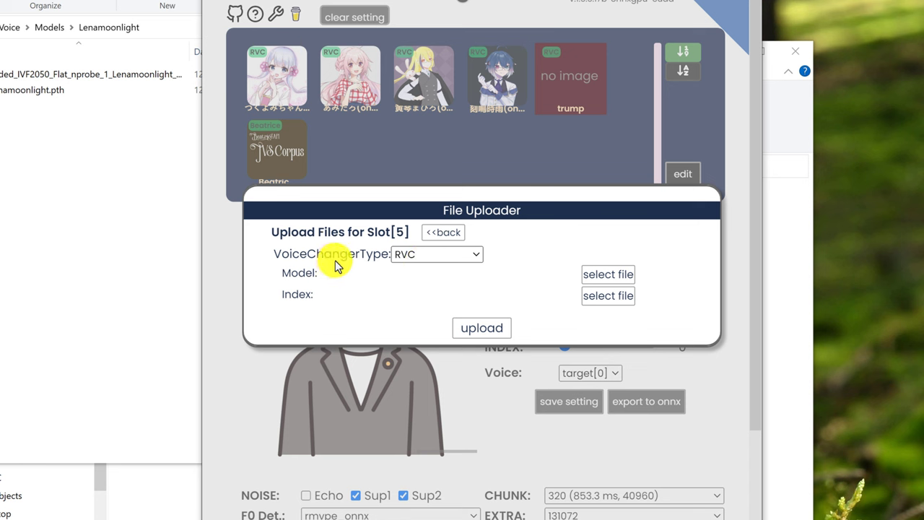
pyautogui.click(408, 258)
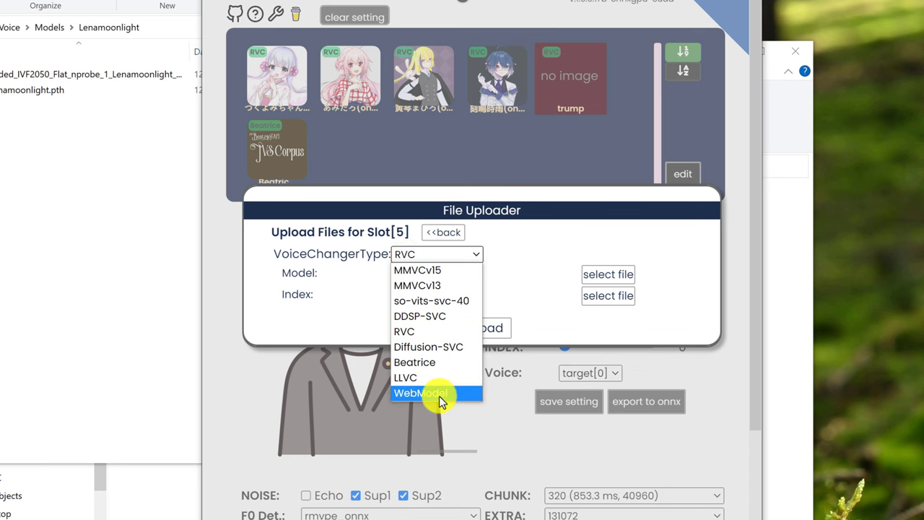
pyautogui.click(435, 334)
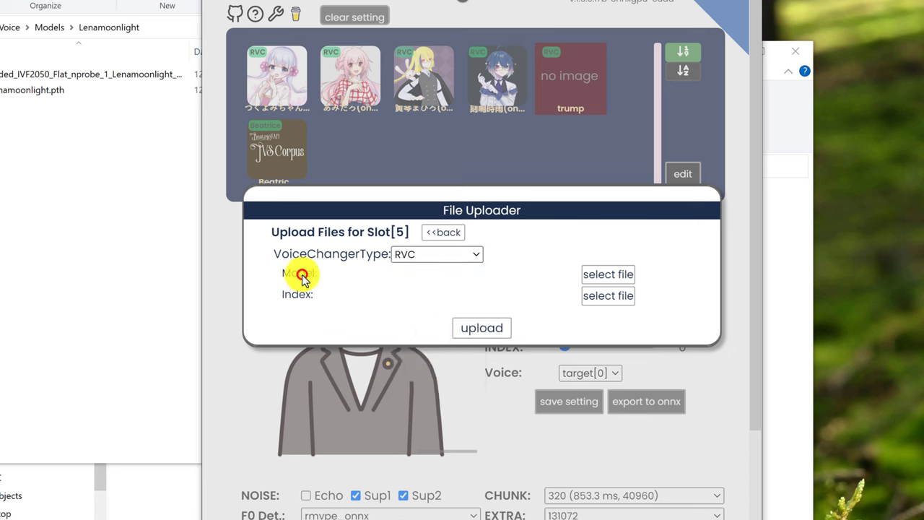
# Select Lenamoonlight.pth from the Lenamoonlight folder as the model file.
pyautogui.click(598, 279)
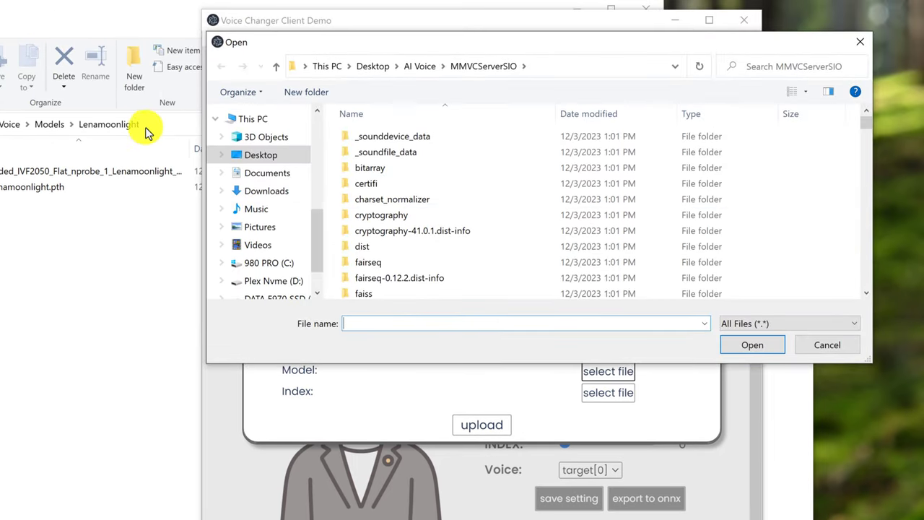
pyautogui.click(147, 130)
pyautogui.hotkey('ctrl', 'c')
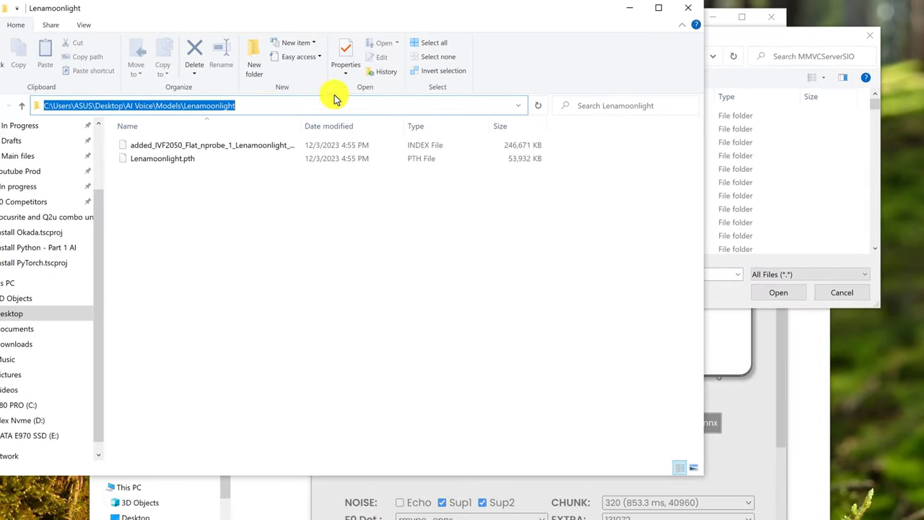
pyautogui.click(727, 37)
pyautogui.click(657, 55)
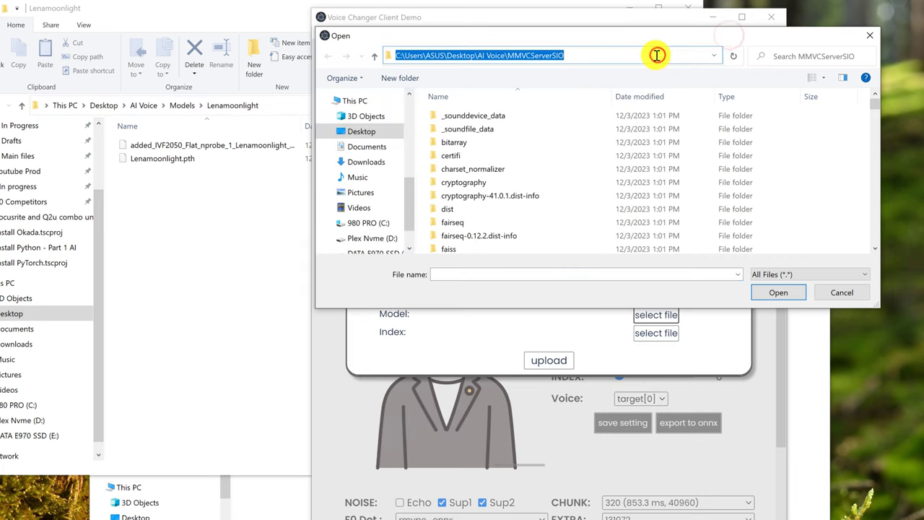
pyautogui.hotkey('ctrl', 'v')
pyautogui.click(733, 57)
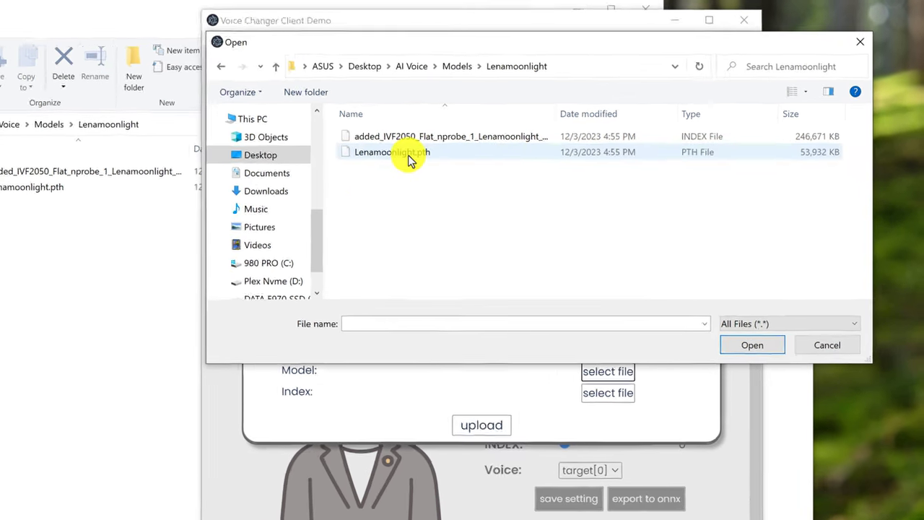
pyautogui.click(487, 129)
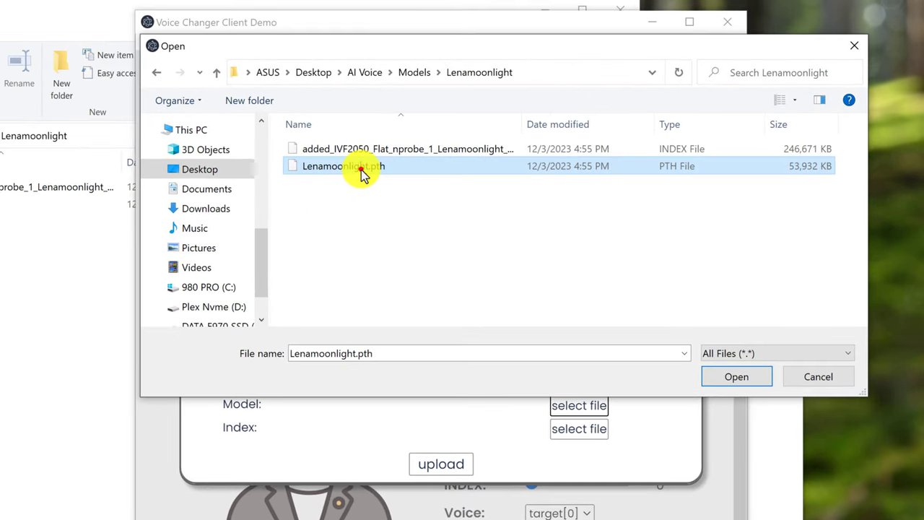
pyautogui.click(728, 383)
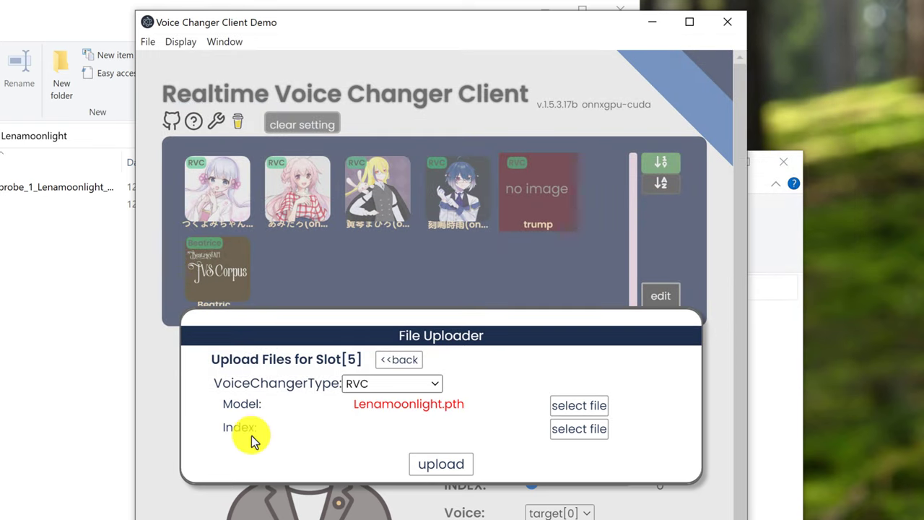
# Select the added_IVF2050_Flat_nprobe_1_Lenamoonlight_v2.index file as the index.
pyautogui.click(564, 432)
pyautogui.click(521, 207)
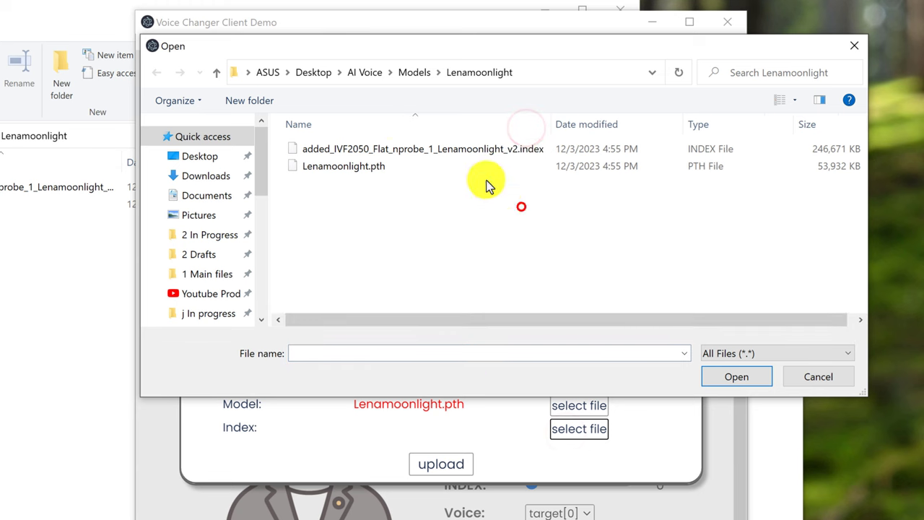
pyautogui.click(388, 150)
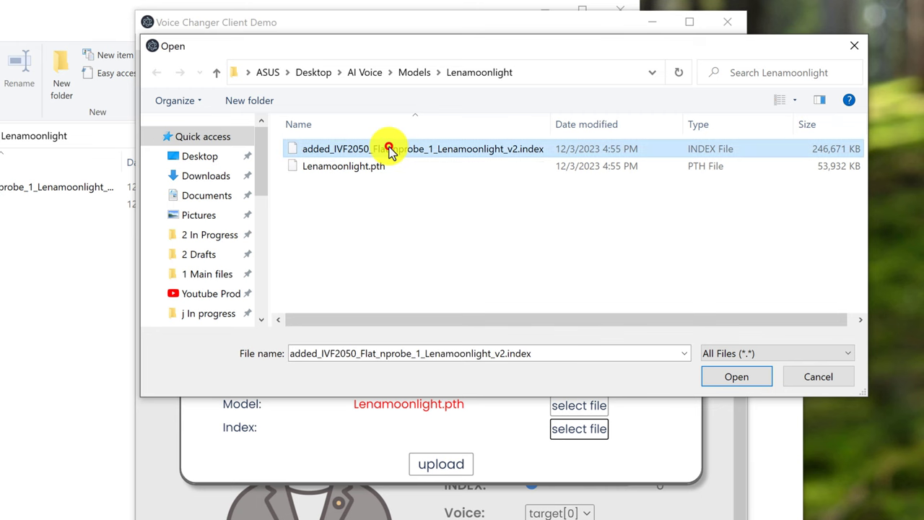
pyautogui.click(733, 376)
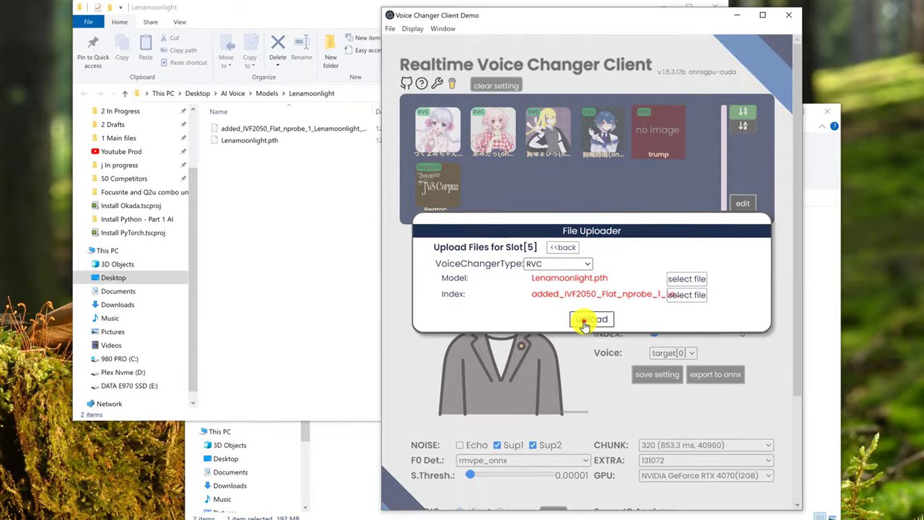
# Upload the Lenamoonlight model to slot 5, close slot configuration, and make it the active voice.
pyautogui.click(430, 468)
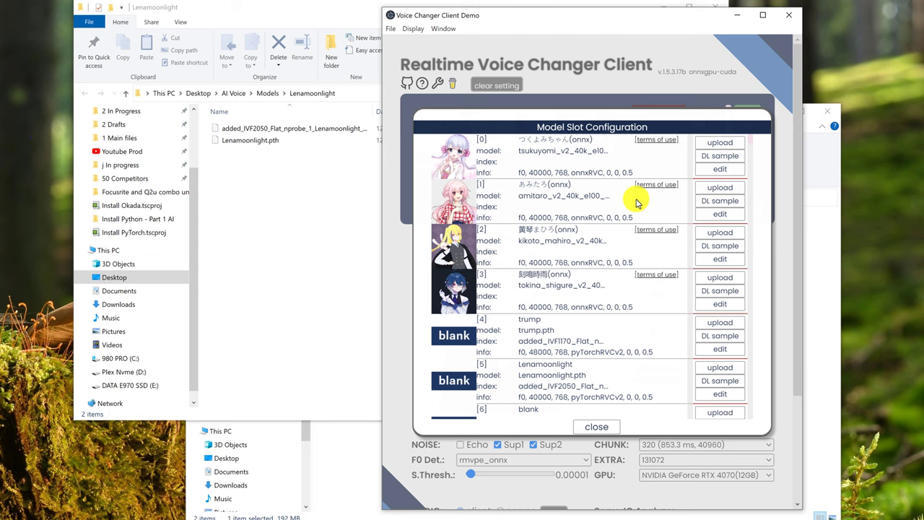
pyautogui.scroll(-2, 596, 386)
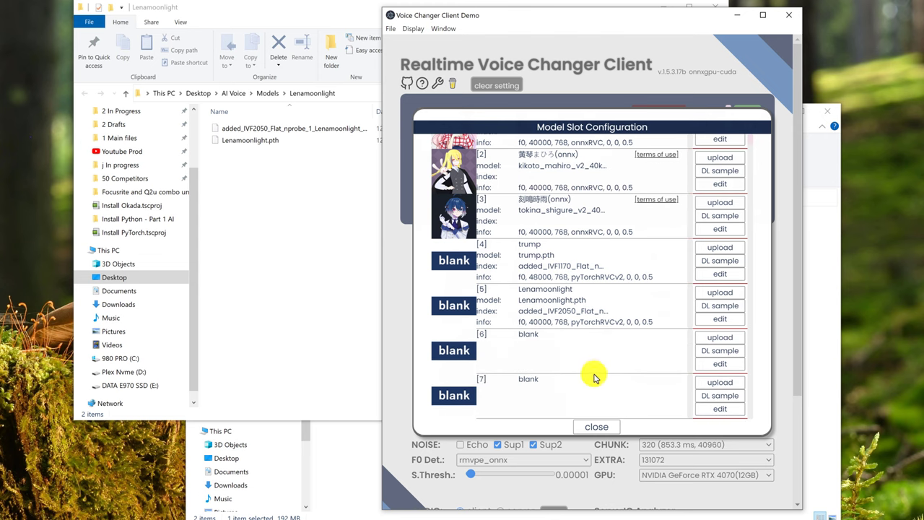
pyautogui.click(596, 427)
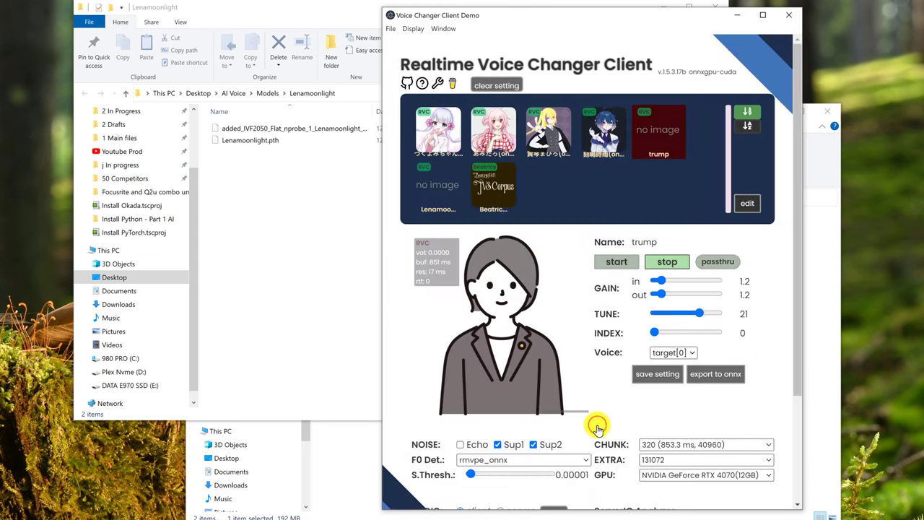
pyautogui.click(442, 199)
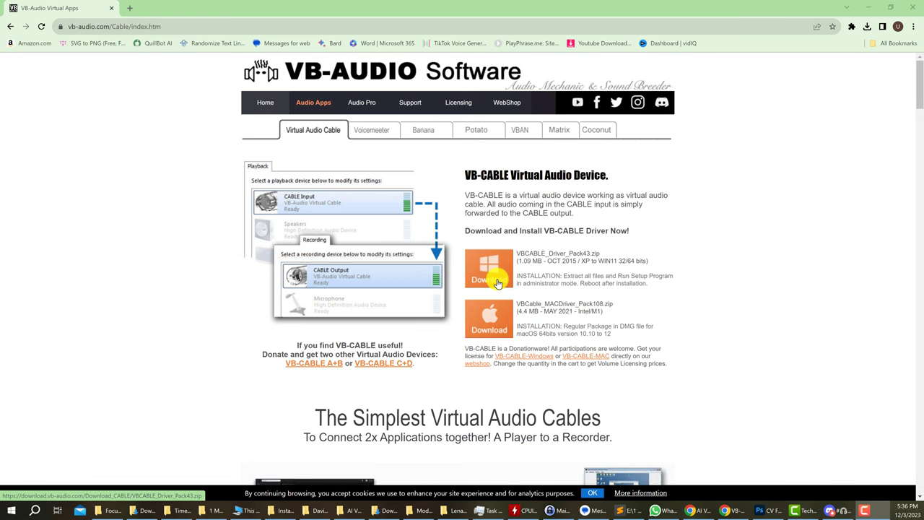
# Download VBCABLE_Driver_Pack43.zip for Windows and show it in the Downloads folder.
pyautogui.click(496, 283)
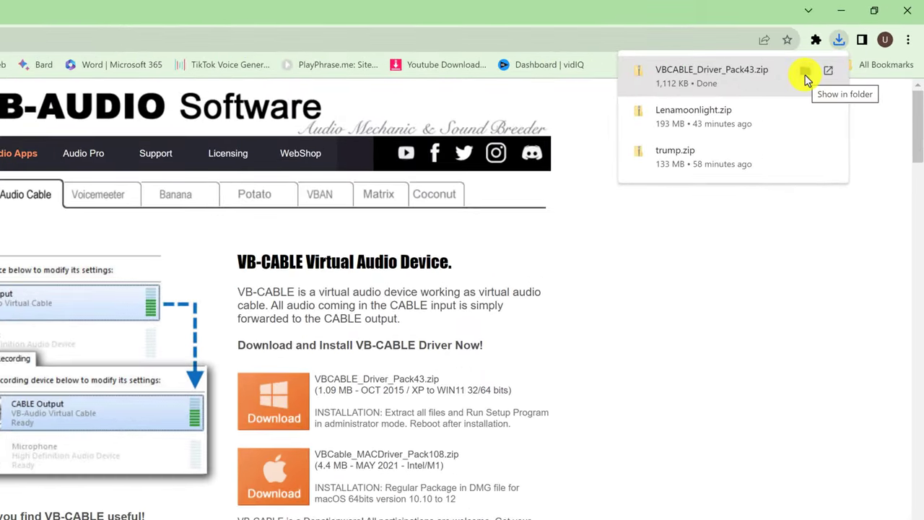
pyautogui.click(805, 75)
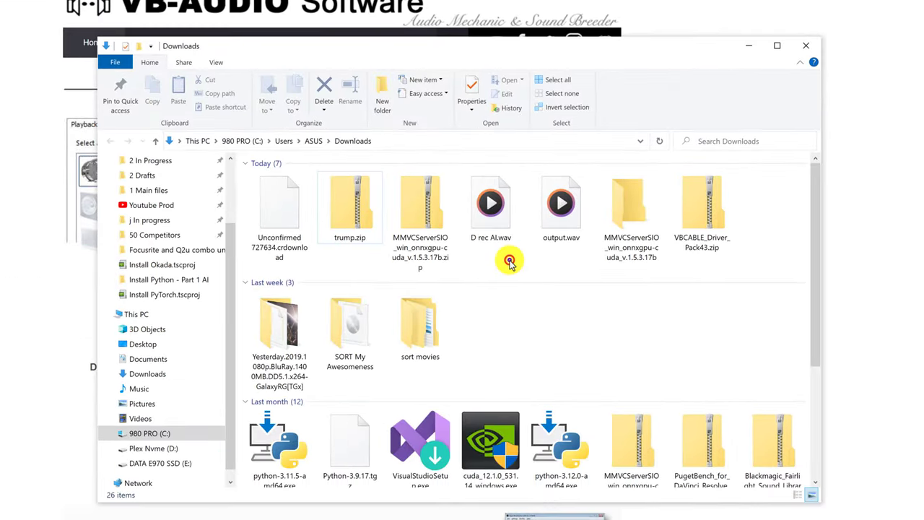
# Copy VBCABLE_Driver_Pack43.zip from Downloads into the AI Voice > Cable folder and extract all its files.
pyautogui.rightClick(509, 261)
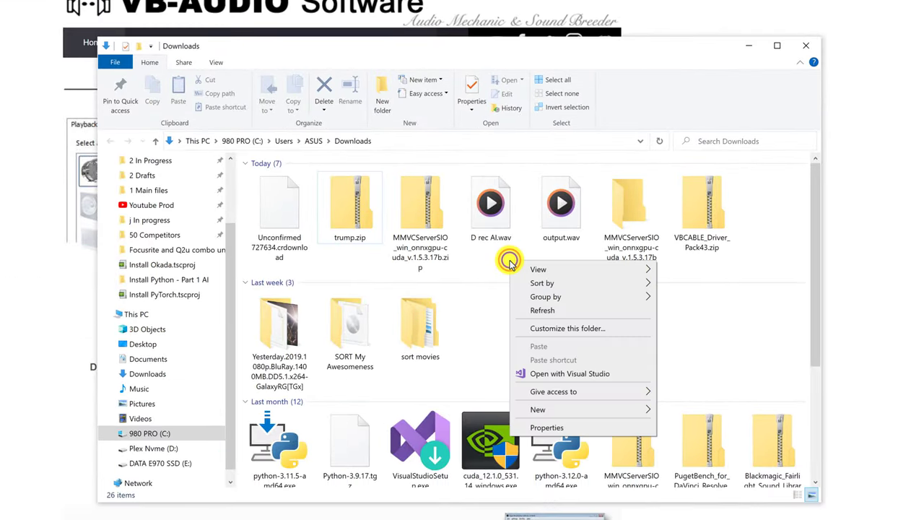
pyautogui.click(547, 309)
pyautogui.click(306, 210)
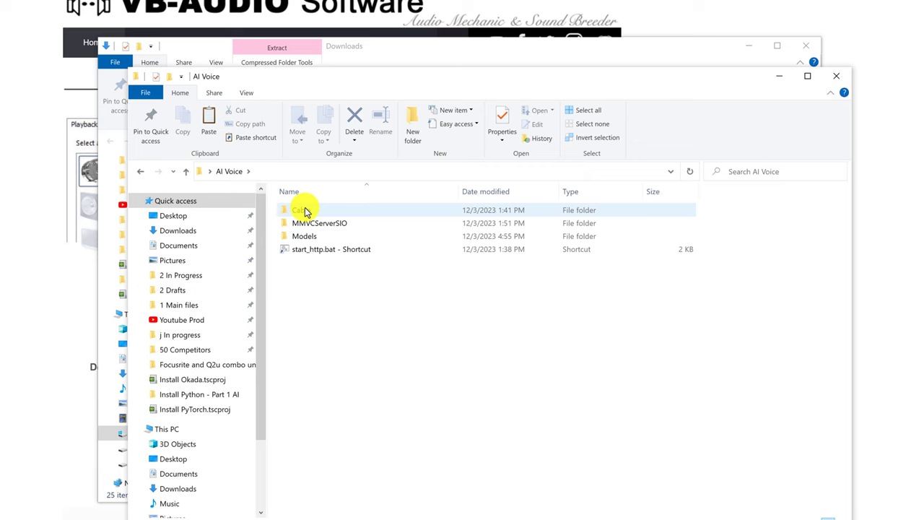
pyautogui.doubleClick(304, 211)
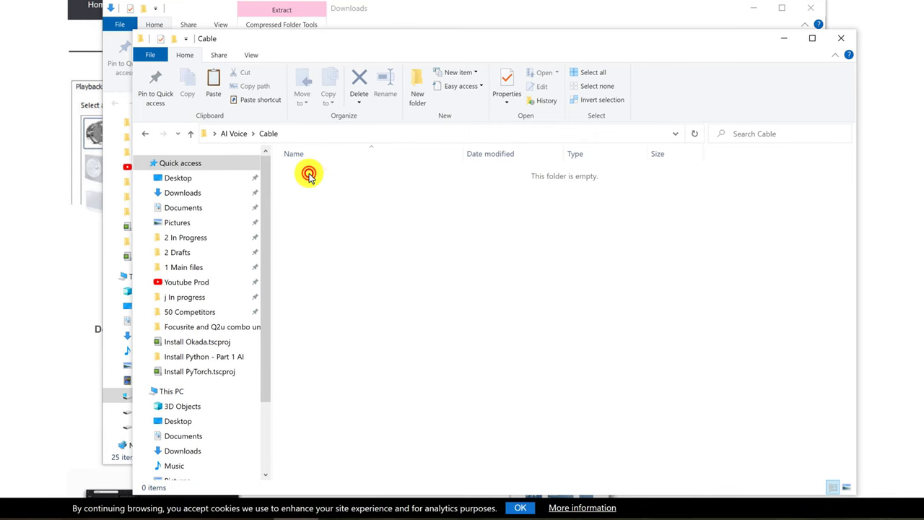
pyautogui.hotkey('ctrl', 'v')
pyautogui.rightClick(320, 174)
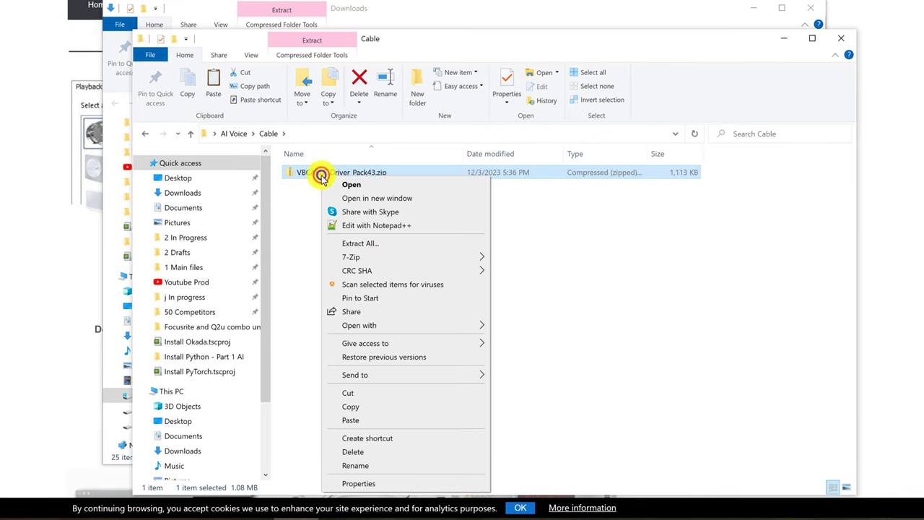
pyautogui.click(364, 244)
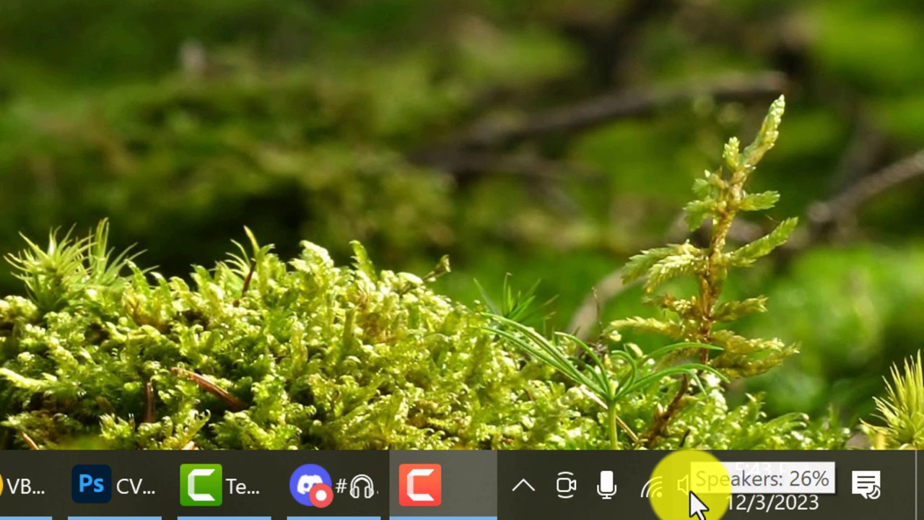
# In the Windows Sound dialog, check the playback devices, then view the Recording devices including CABLE Output.
pyautogui.rightClick(690, 494)
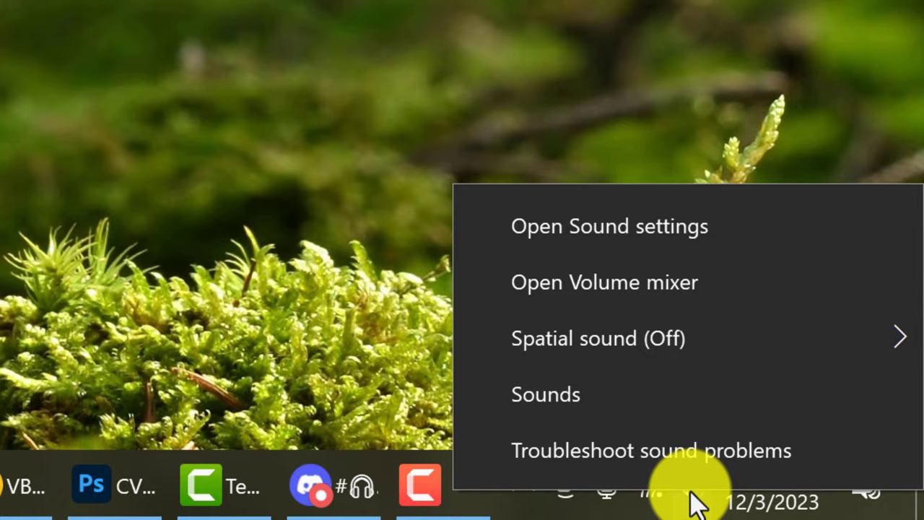
pyautogui.click(671, 420)
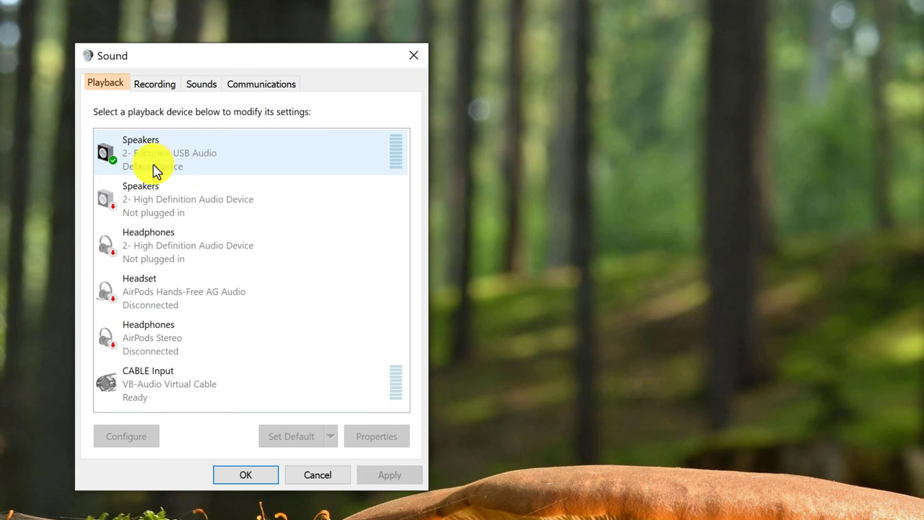
pyautogui.click(154, 167)
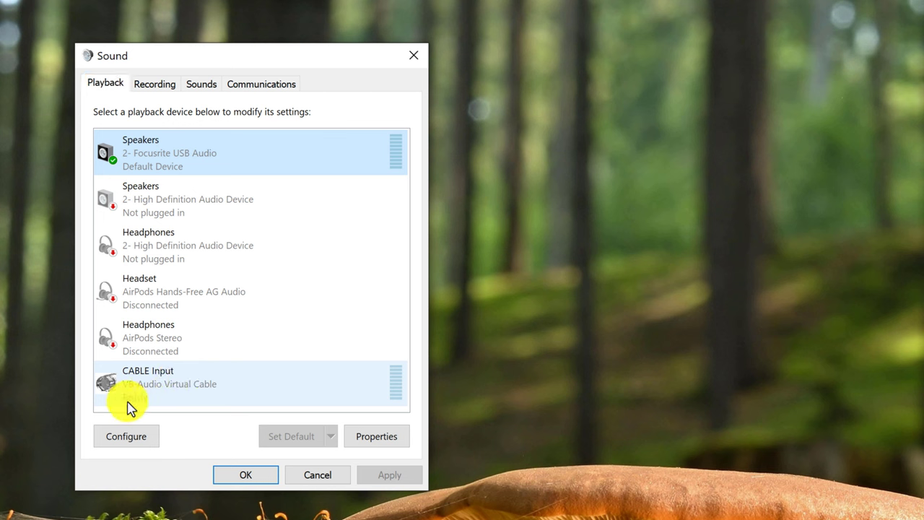
pyautogui.hotkey('ctrl', 'Tab')
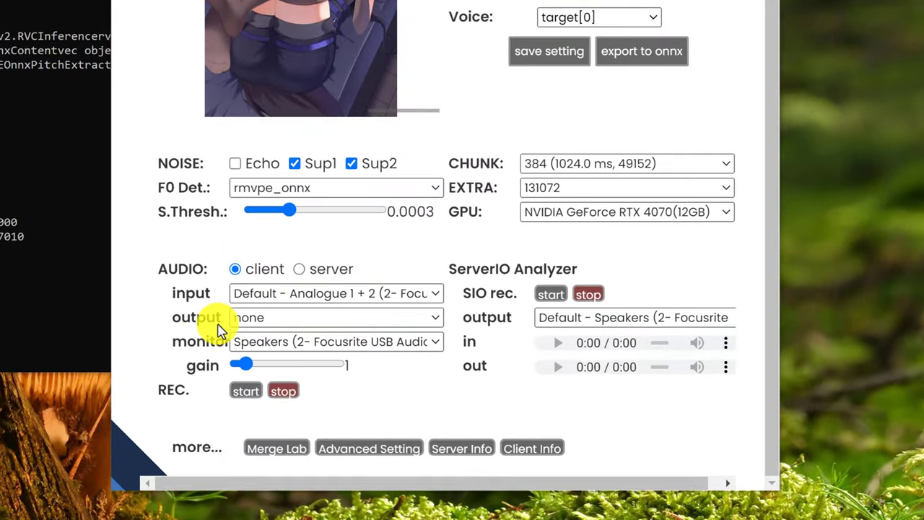
# Route the voice changer's output to CABLE Input (VB-Audio Virtual Cable) and set the monitor device to none.
pyautogui.click(324, 319)
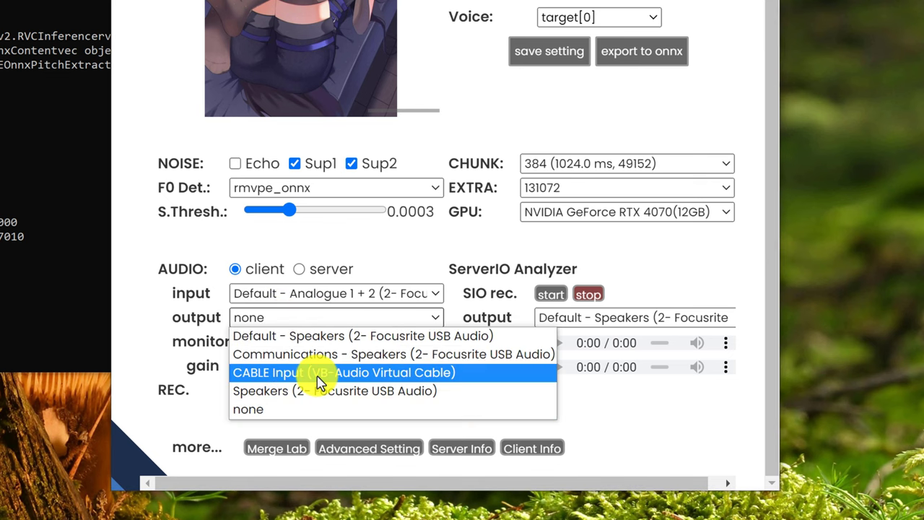
pyautogui.click(394, 373)
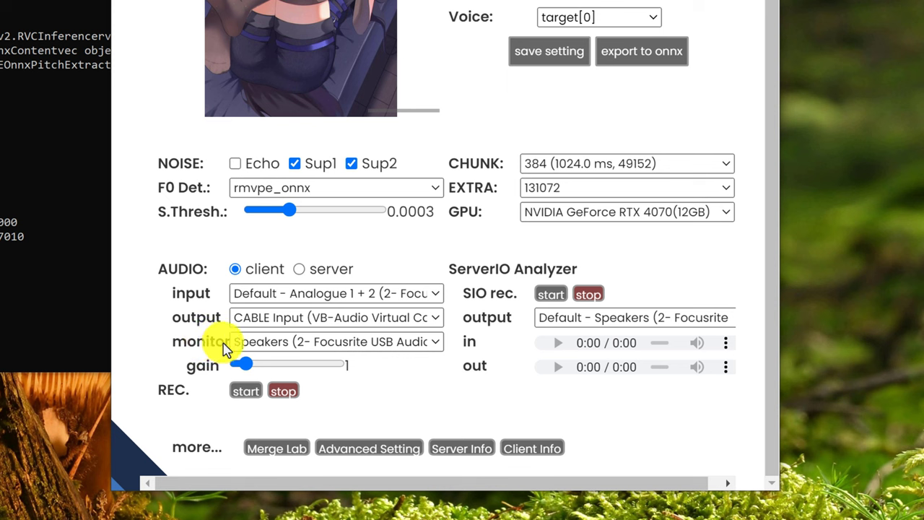
pyautogui.click(273, 350)
pyautogui.click(268, 429)
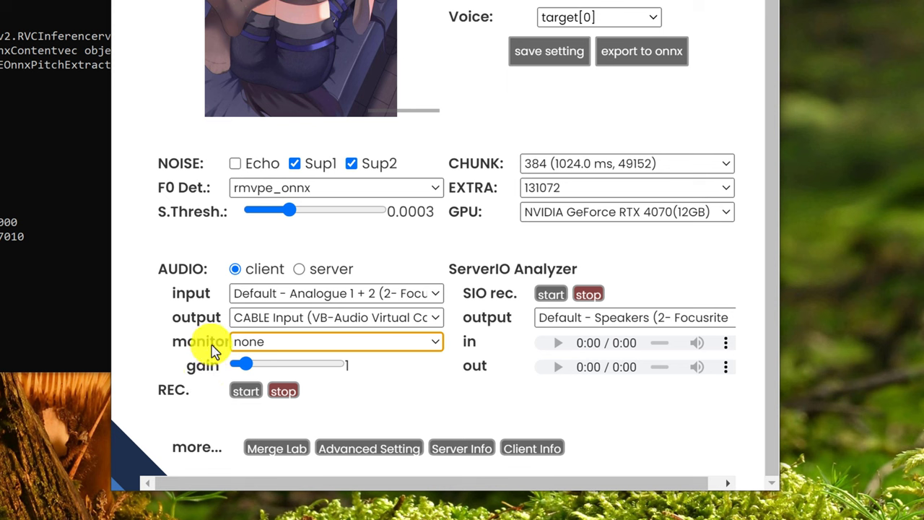
pyautogui.click(422, 144)
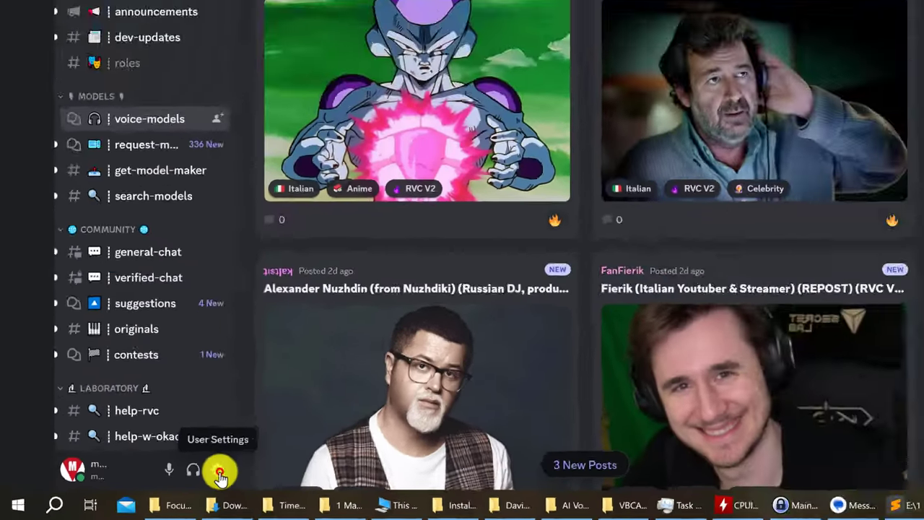
# In Discord's Voice & Video settings, choose CABLE Output (VB-Audio Virtual Cable) as Input Device and start Let's Check.
pyautogui.click(322, 450)
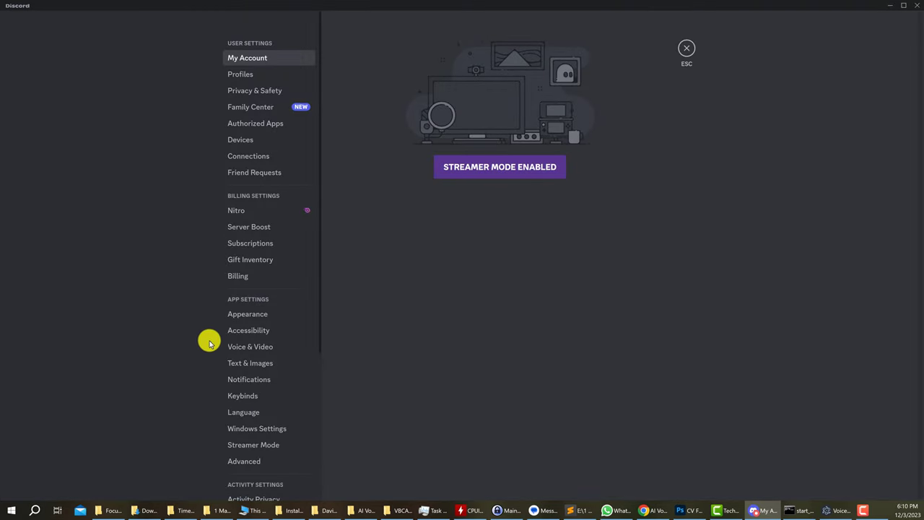
pyautogui.click(249, 348)
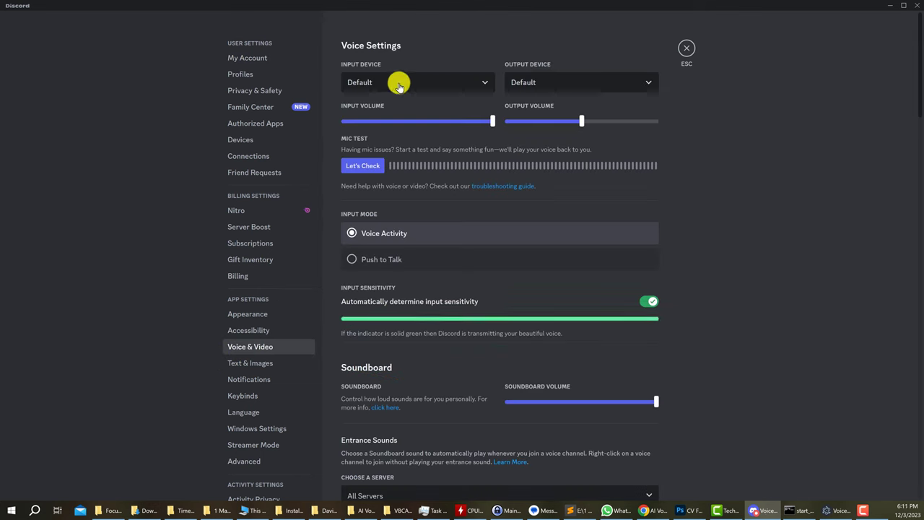
pyautogui.click(398, 86)
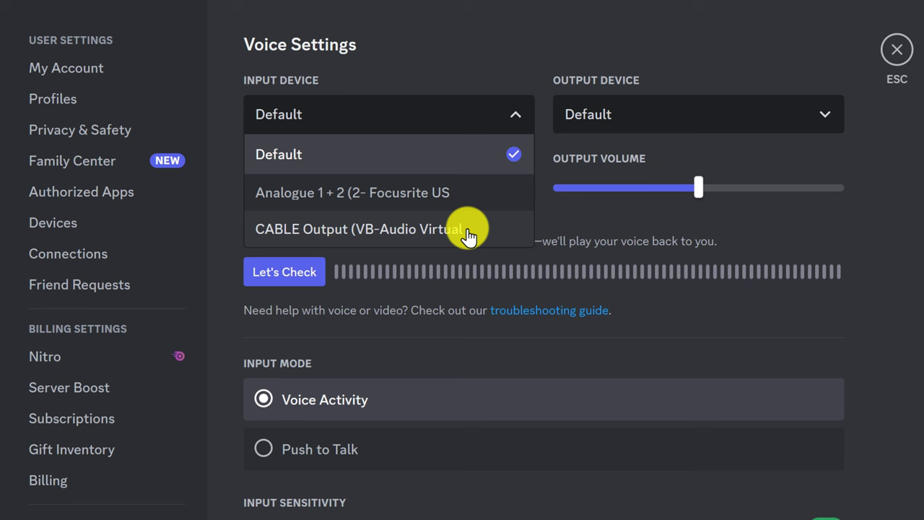
pyautogui.click(468, 231)
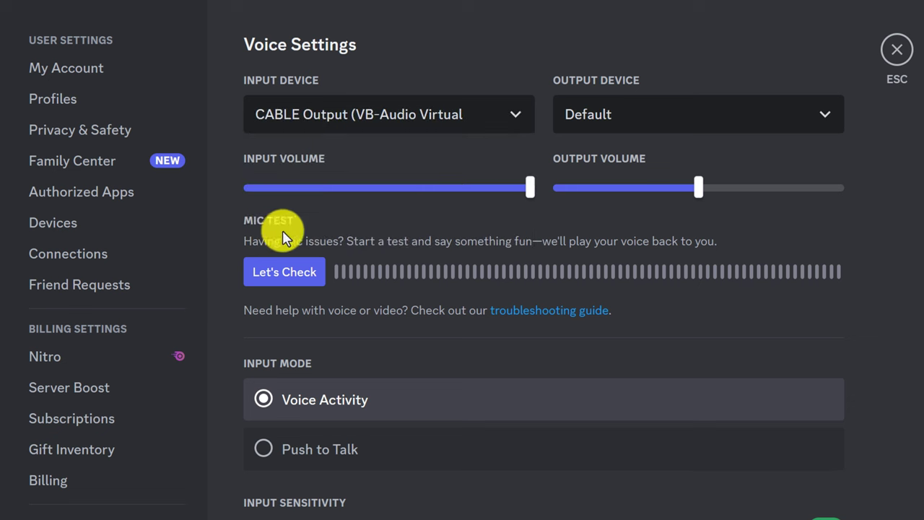
pyautogui.click(286, 277)
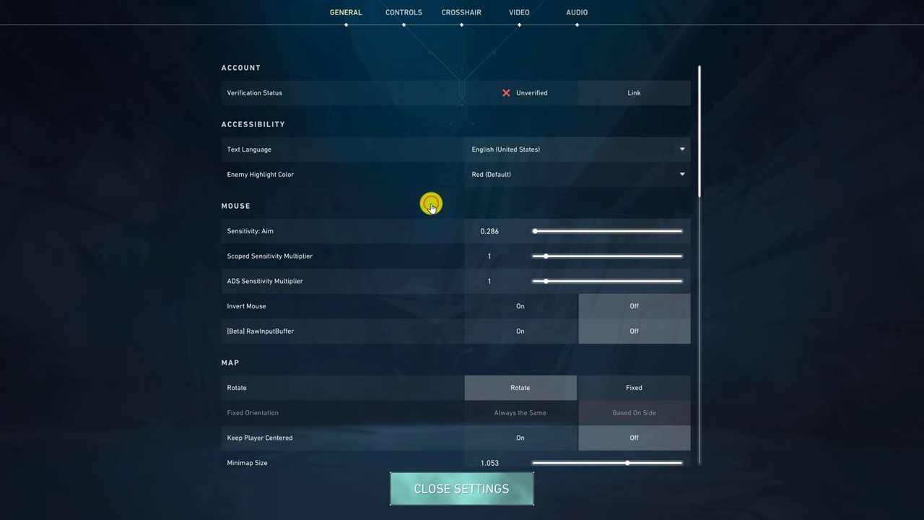
# Set Valorant's voice chat input device to CABLE Output (VB-Audio Virtual Cable).
pyautogui.click(576, 15)
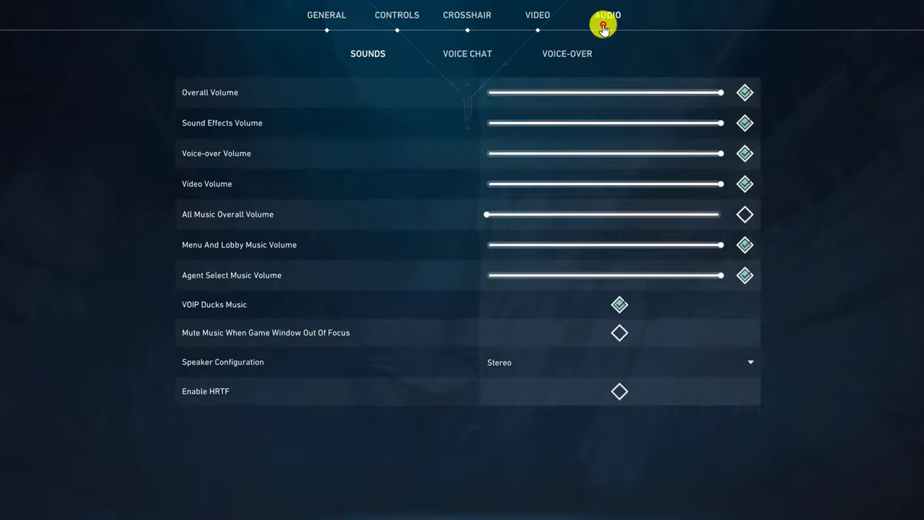
pyautogui.click(479, 73)
pyautogui.click(597, 166)
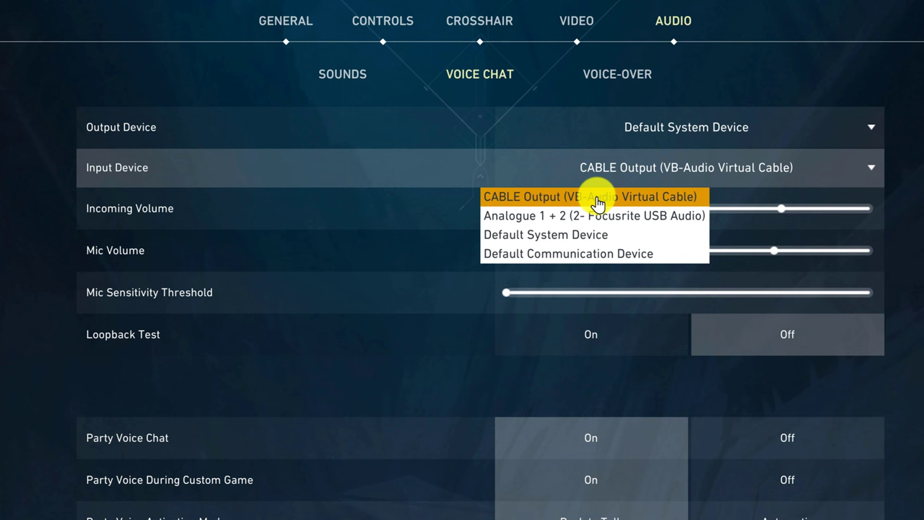
pyautogui.click(598, 198)
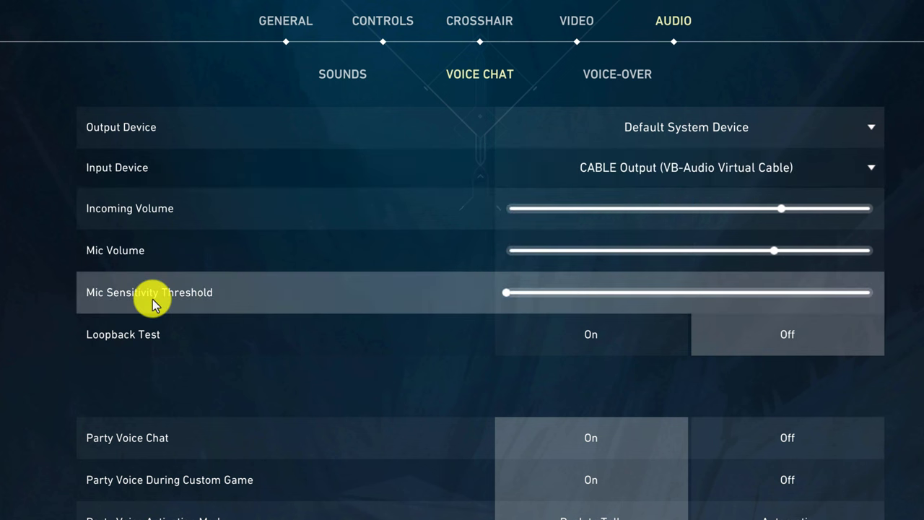
# Drop the mic sensitivity threshold to minimum and test the converted voice with Loopback on, then off.
pyautogui.click(506, 291)
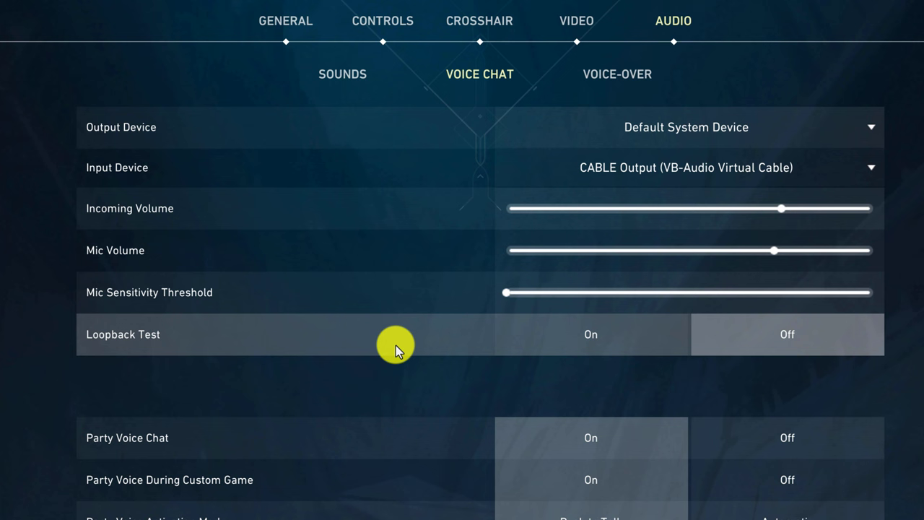
pyautogui.click(605, 335)
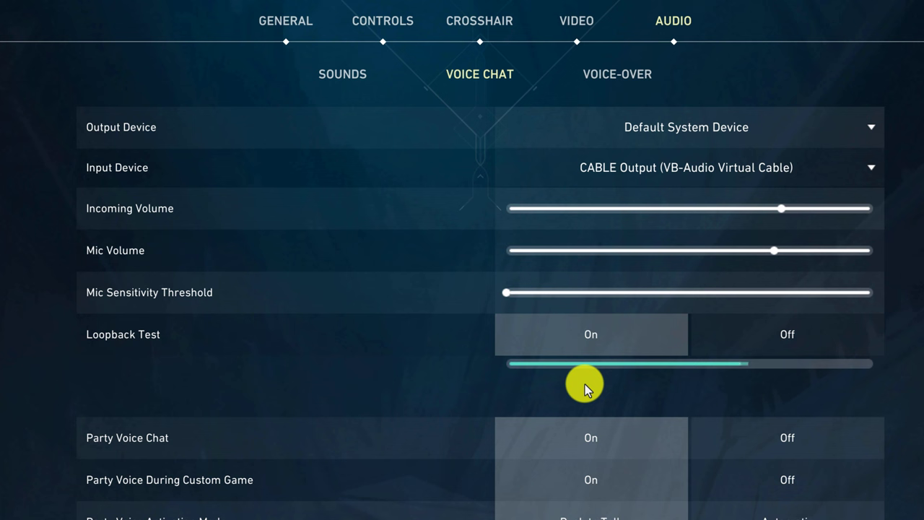
pyautogui.click(747, 344)
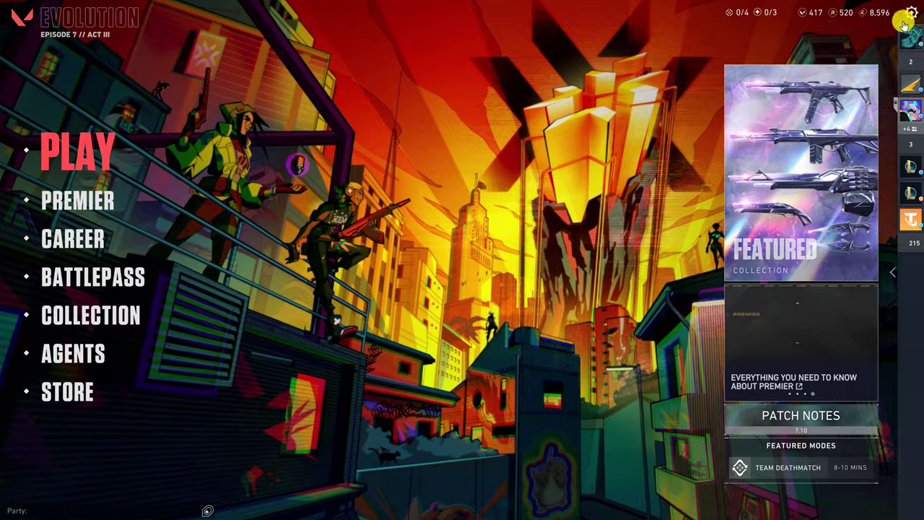
# Choose Exit to Desktop from Valorant's main options menu.
pyautogui.click(909, 13)
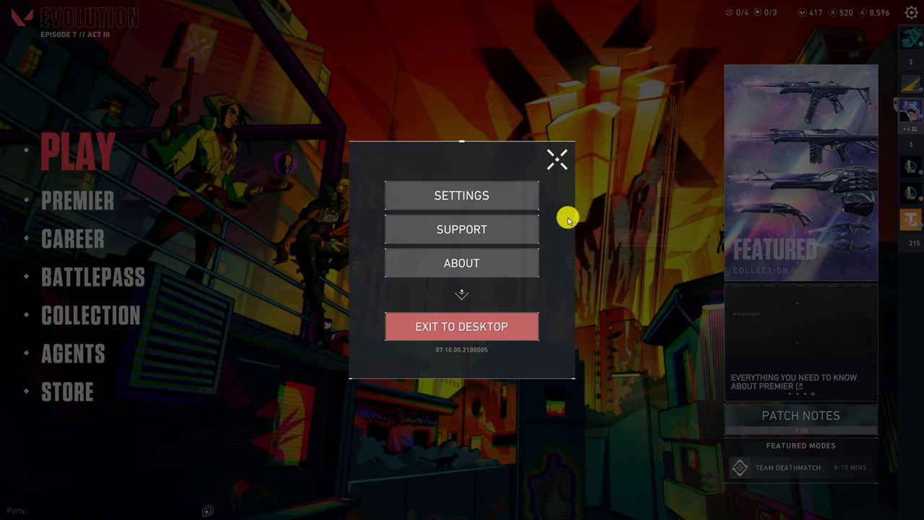
pyautogui.click(650, 198)
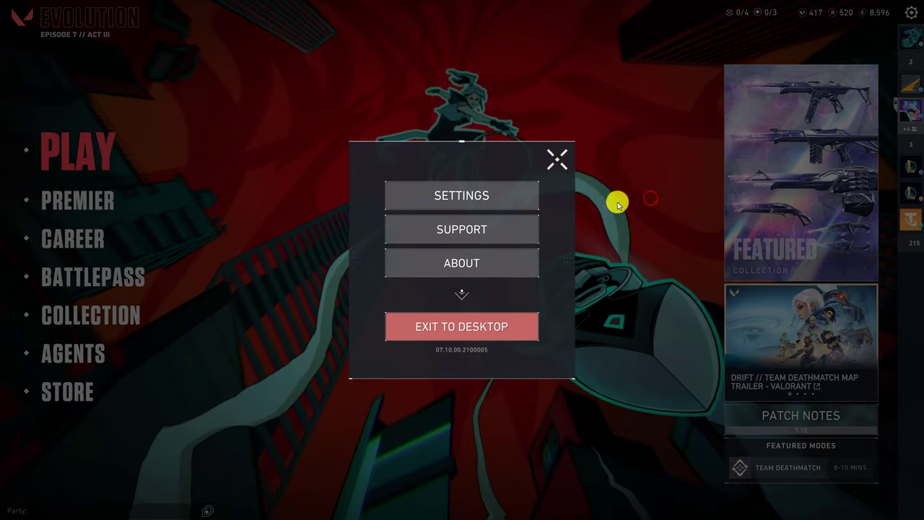
pyautogui.click(501, 327)
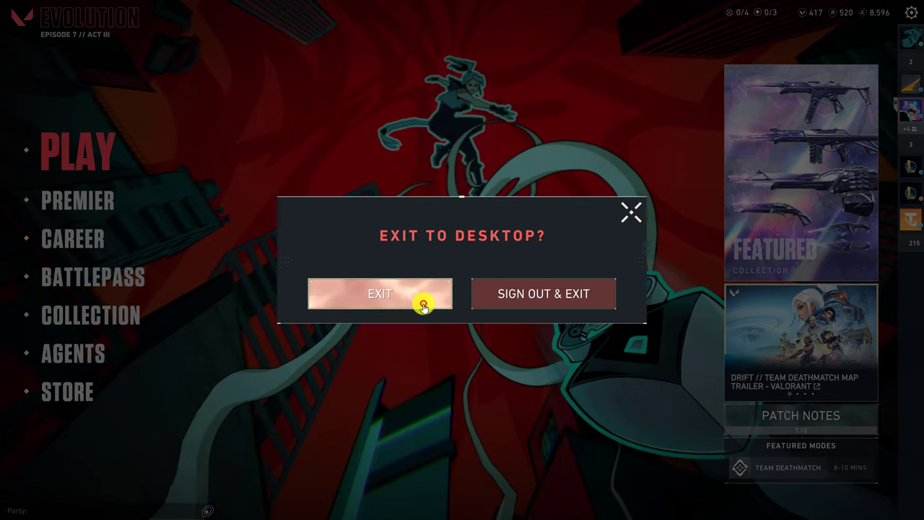
# Confirm EXIT to close Valorant and return to the Realtime Voice Changer Client window.
pyautogui.click(392, 312)
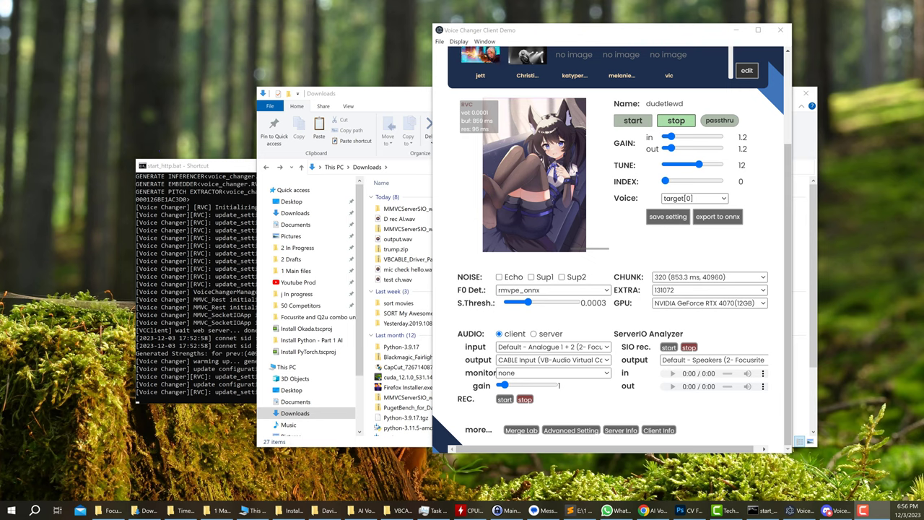